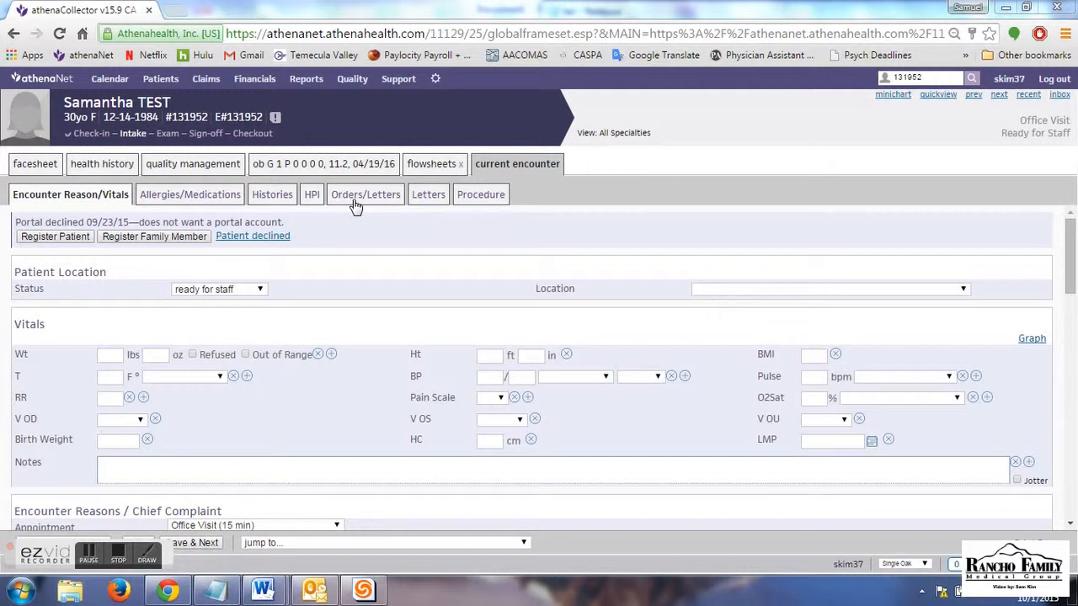
Open the orders and letters section of the patient's current encounter, continuing without updating vitals.
{"action": "left_click", "coordinate": [36, 165]}
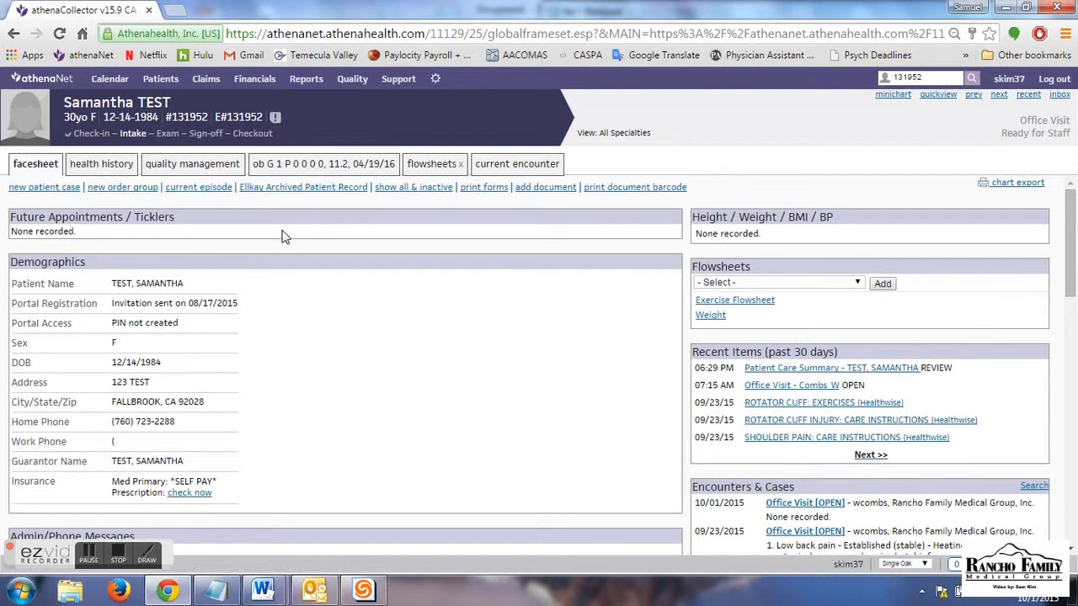
{"action": "left_click", "coordinate": [511, 165]}
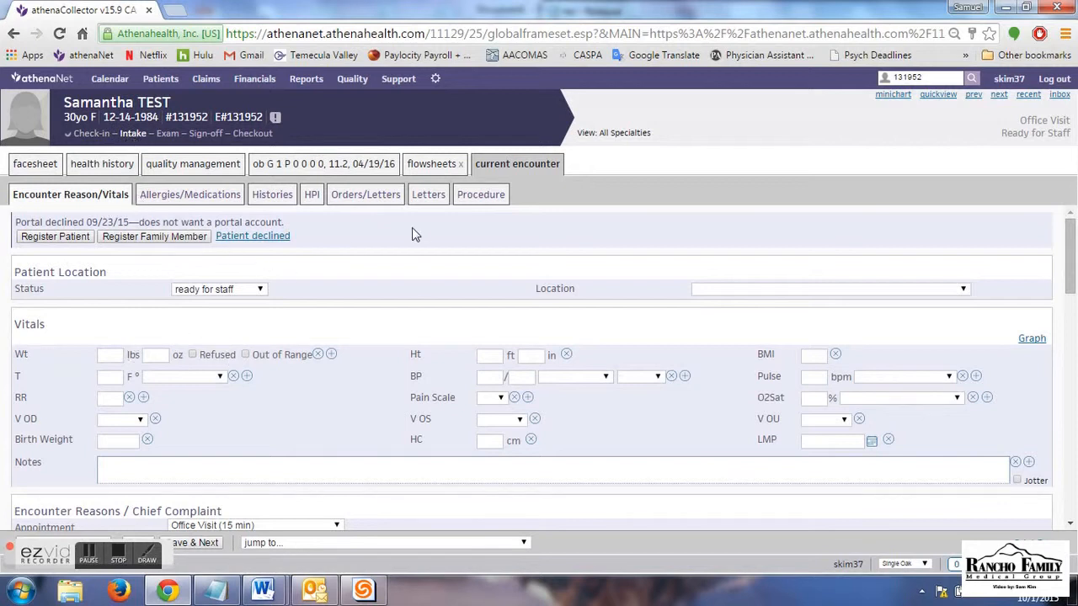
{"action": "left_click", "coordinate": [370, 195]}
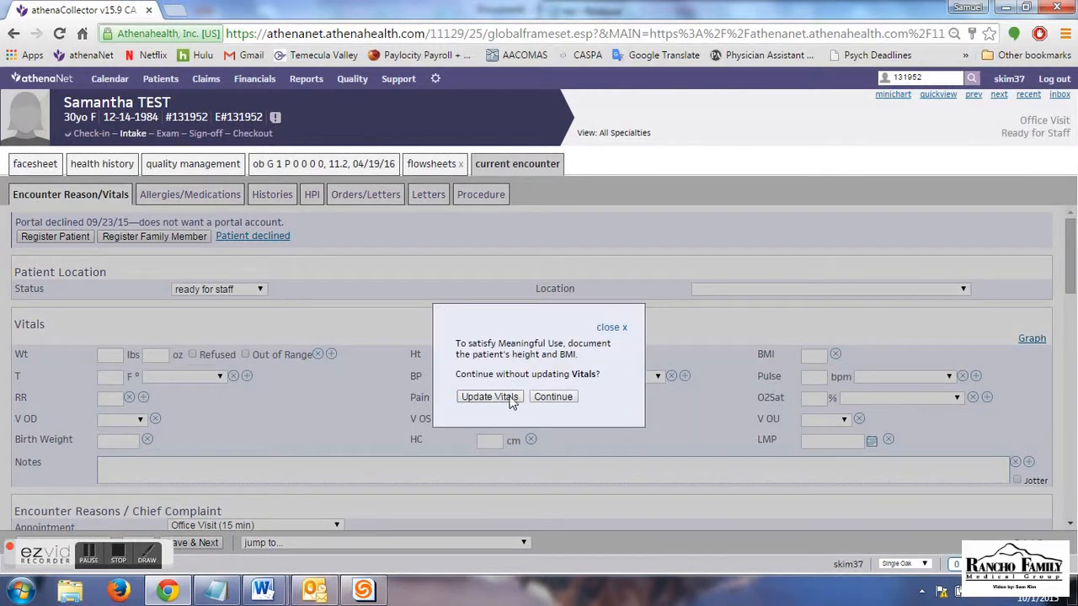
{"action": "left_click", "coordinate": [551, 397]}
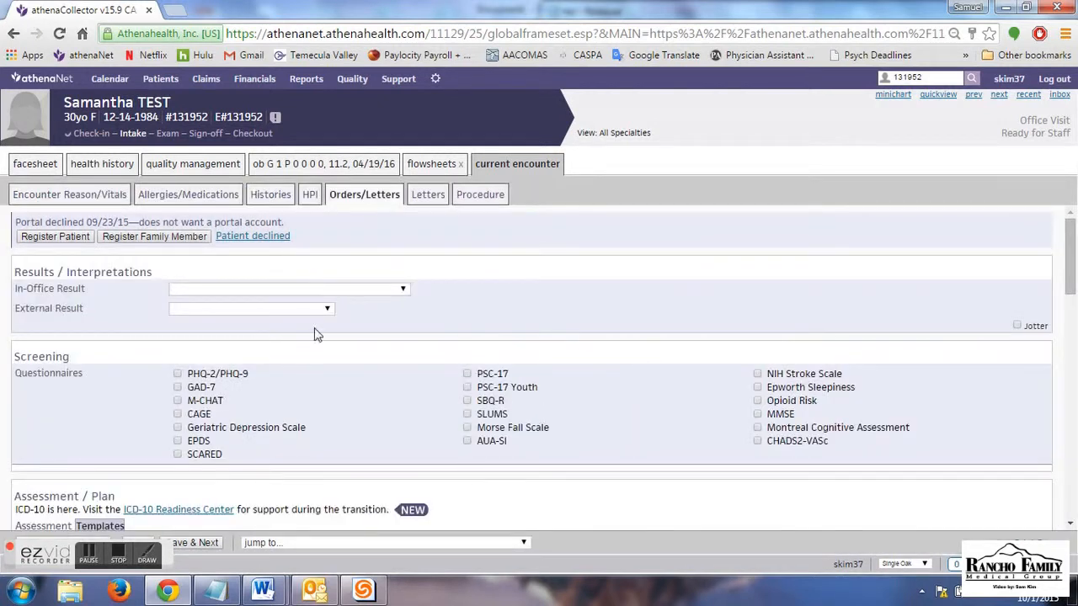
Add a PPD (Purified Protein Derivative), Skin Test entry as an in-office result under Results / Interpretations.
{"action": "mouse_move", "coordinate": [18, 272]}
{"action": "left_mouse_down"}
{"action": "mouse_move", "coordinate": [157, 265]}
{"action": "mouse_move", "coordinate": [37, 272]}
{"action": "left_mouse_up"}
{"action": "left_click", "coordinate": [36, 272]}
{"action": "left_click_drag", "start_coordinate": [18, 289], "coordinate": [92, 289]}
{"action": "left_click", "coordinate": [139, 291]}
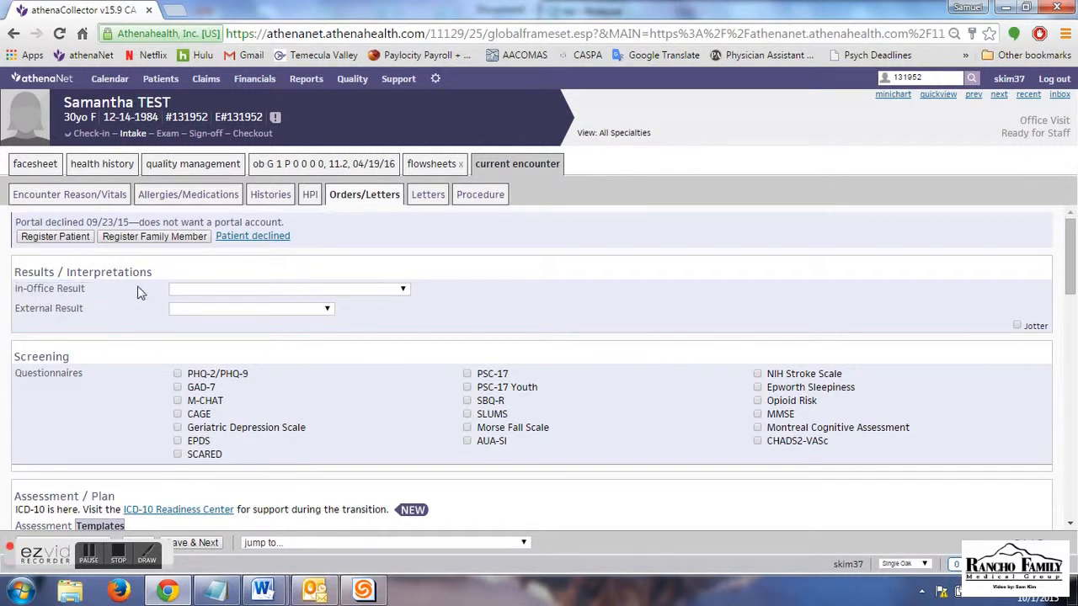
{"action": "left_click", "coordinate": [193, 290]}
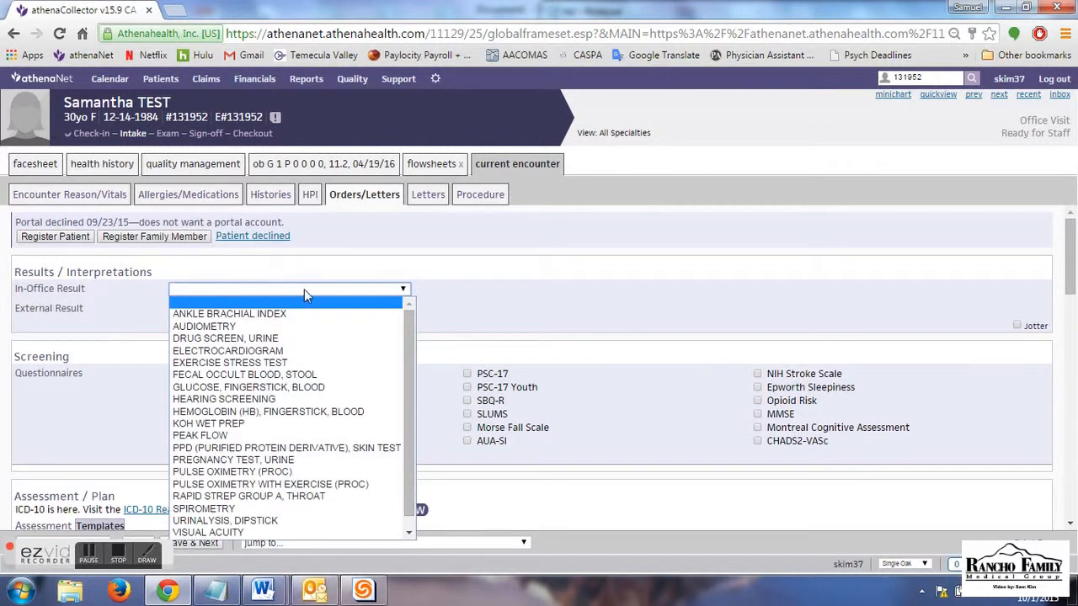
{"action": "left_click", "coordinate": [329, 455]}
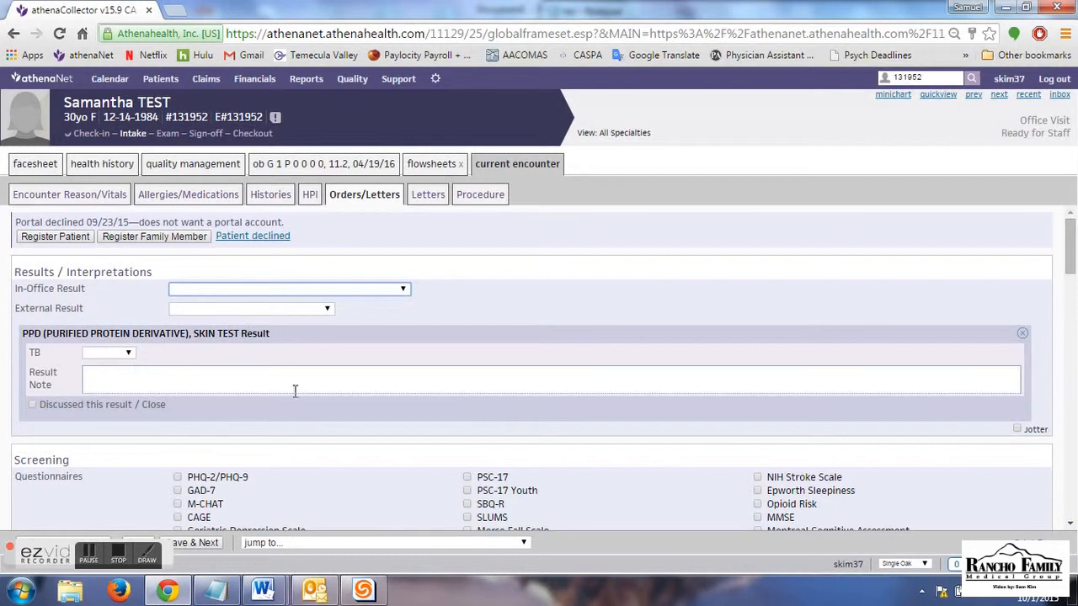
Try marking the PPD skin test result as discussed and clear that mark again.
{"action": "left_click", "coordinate": [202, 292]}
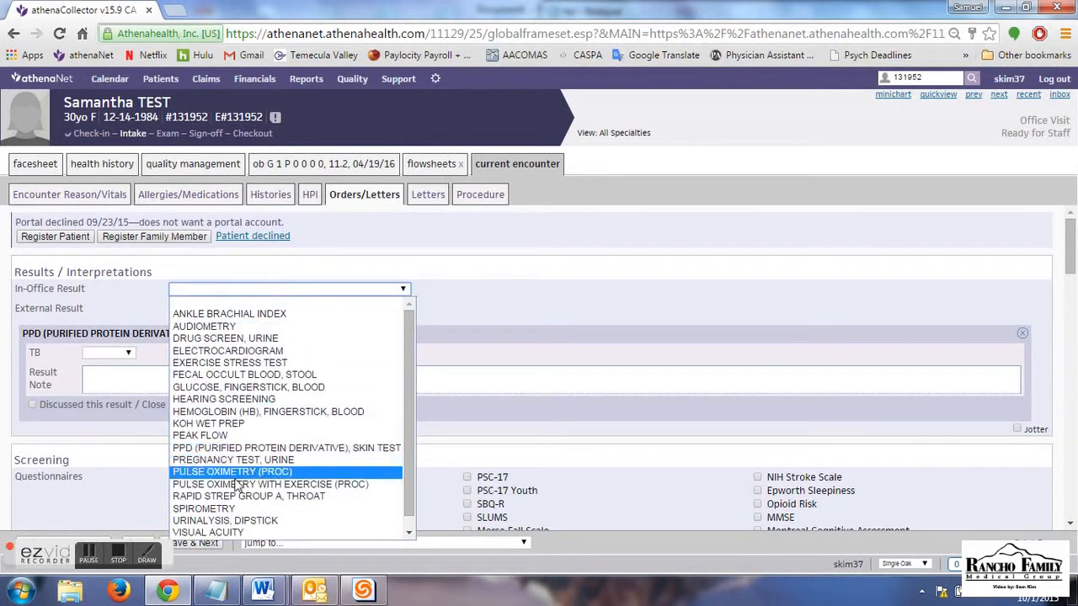
{"action": "left_click", "coordinate": [85, 424]}
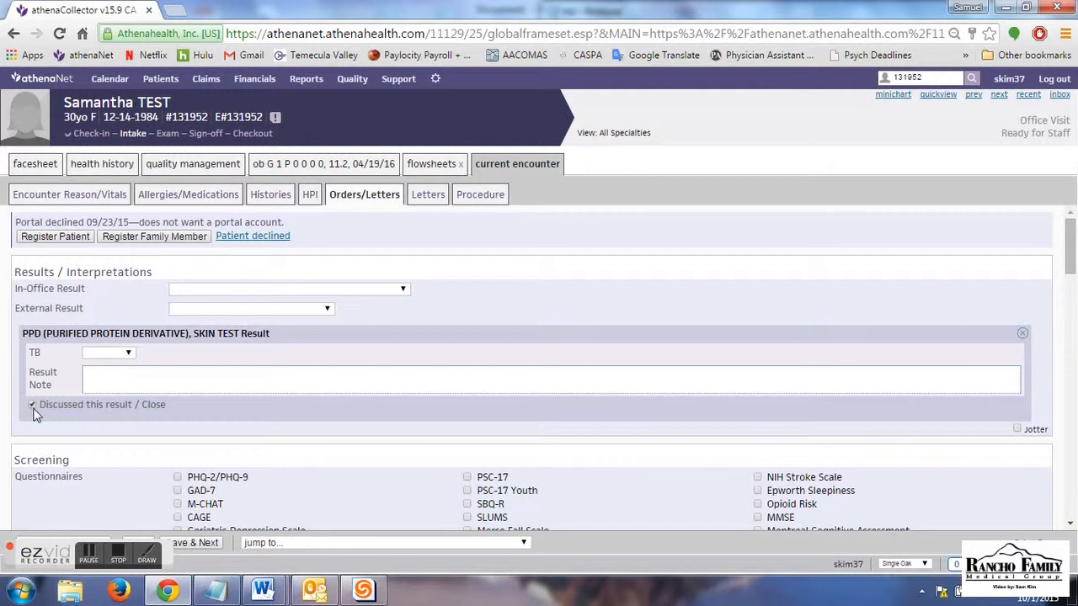
{"action": "left_click", "coordinate": [33, 405]}
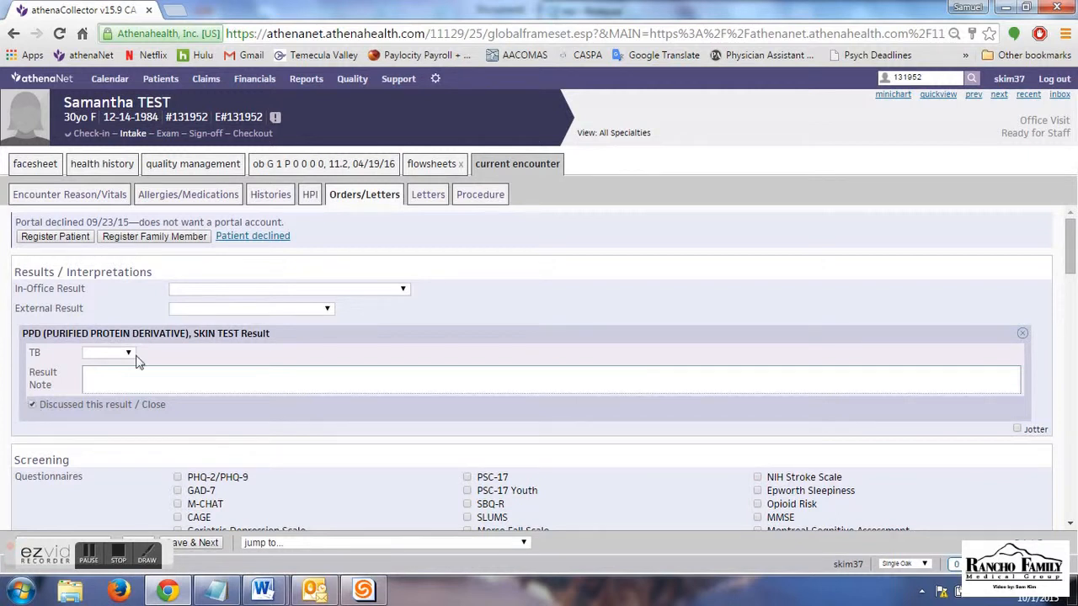
{"action": "left_click", "coordinate": [34, 404]}
Add a Urinalysis, Dipstick in-office result marked as discussed, and remove that result again.
{"action": "left_click", "coordinate": [239, 289]}
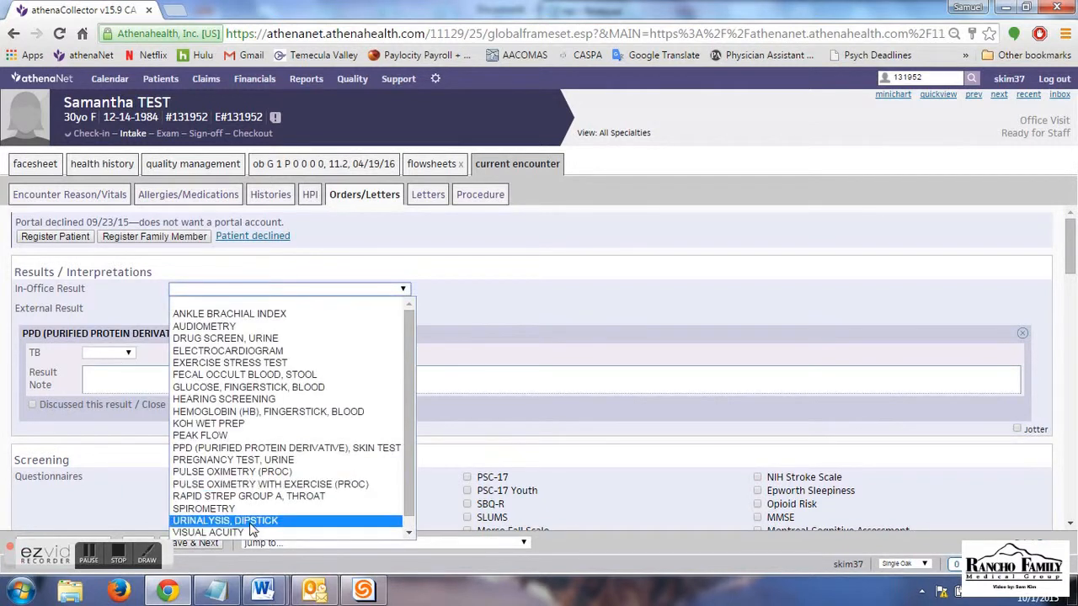
{"action": "left_click", "coordinate": [249, 520]}
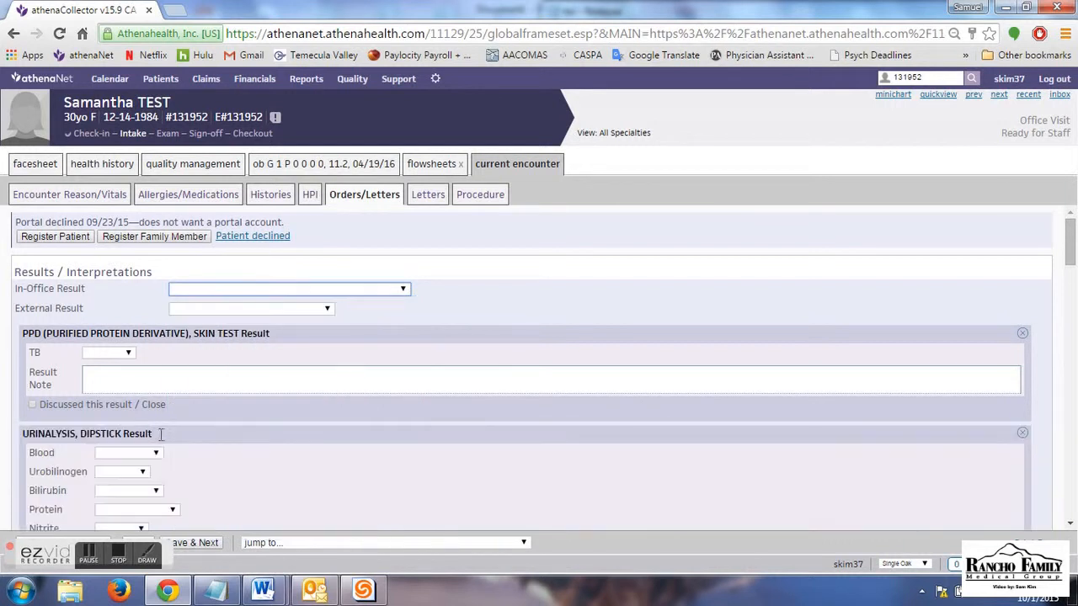
{"action": "scroll", "coordinate": [154, 458], "scroll_direction": "down", "scroll_amount": 5}
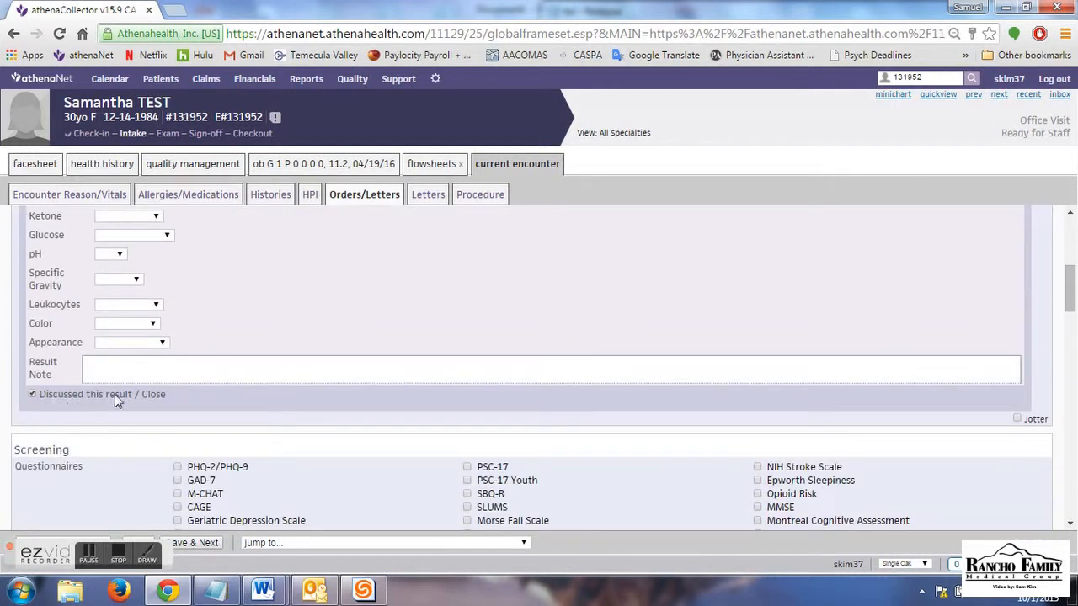
{"action": "scroll", "coordinate": [173, 394], "scroll_direction": "up", "scroll_amount": 1}
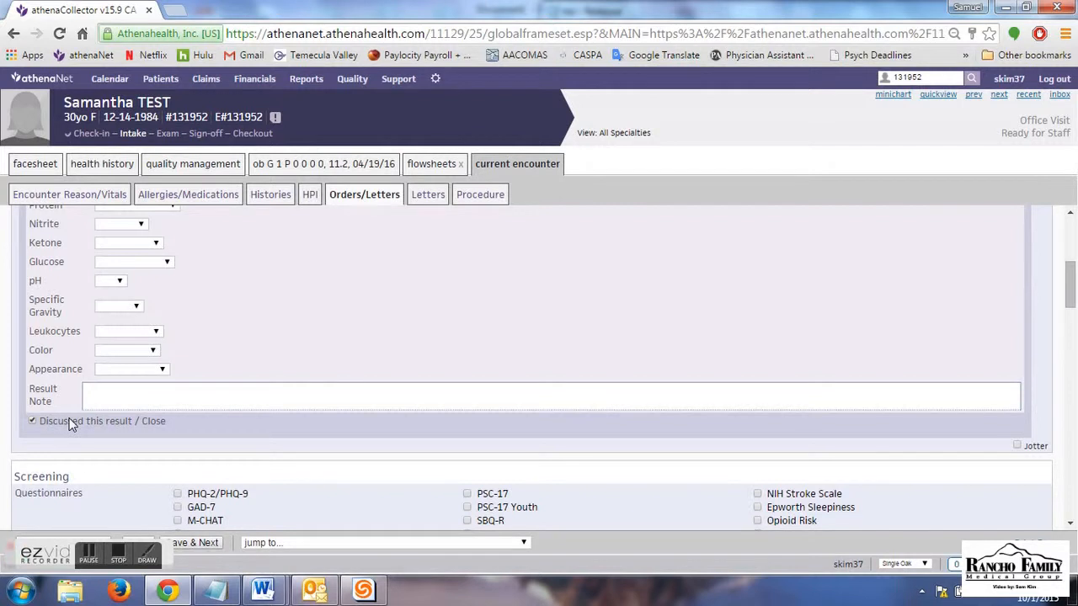
{"action": "scroll", "coordinate": [907, 349], "scroll_direction": "up", "scroll_amount": 2}
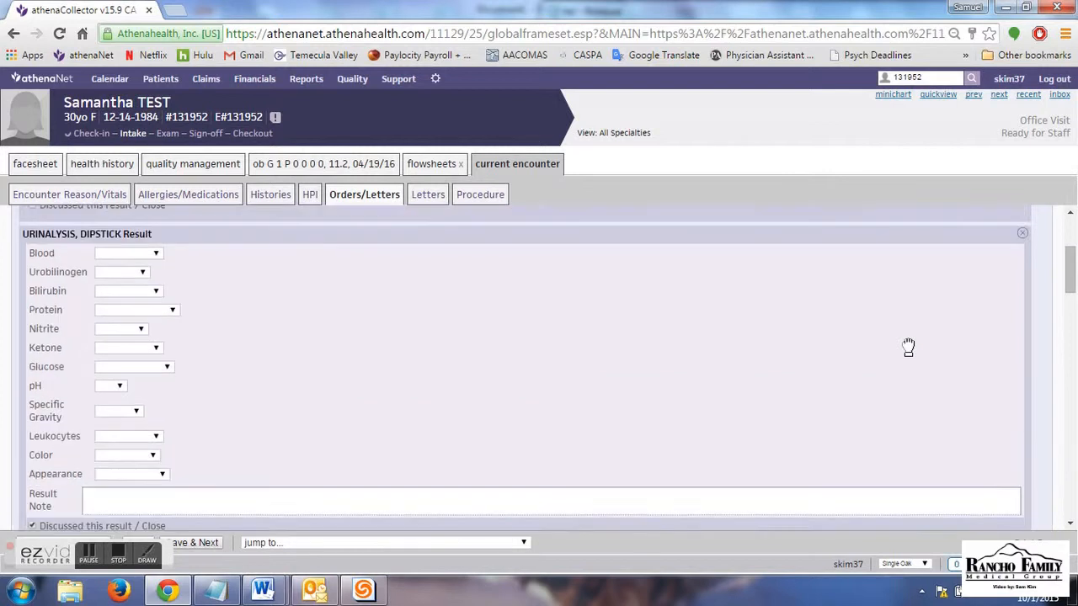
{"action": "left_click", "coordinate": [1022, 286]}
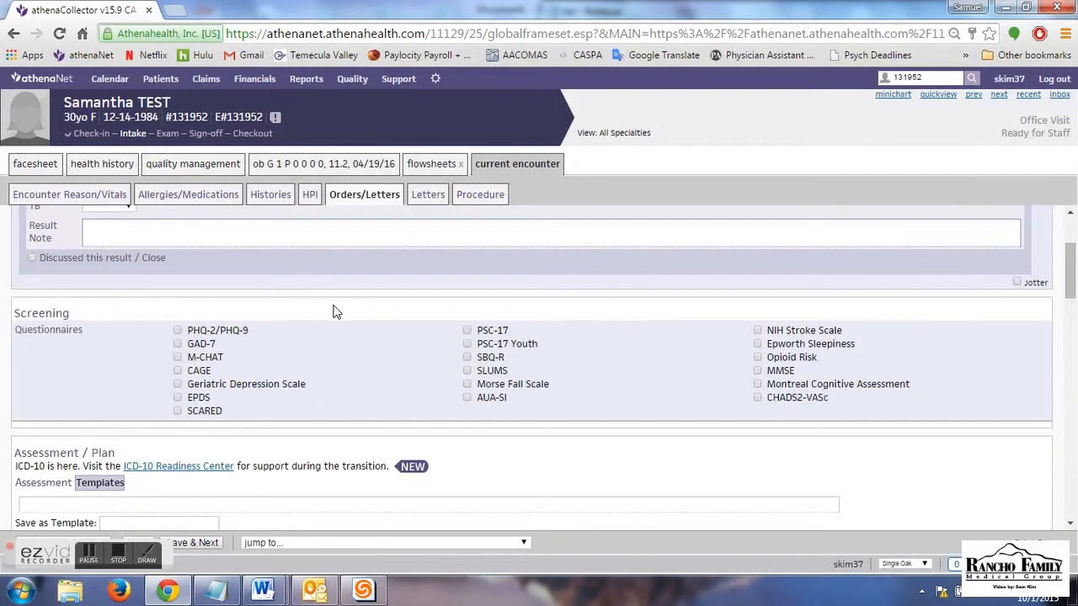
Review the available in-office results and examine the PPD skin test order under No Diagnosis.
{"action": "scroll", "coordinate": [335, 312], "scroll_direction": "up", "scroll_amount": 1}
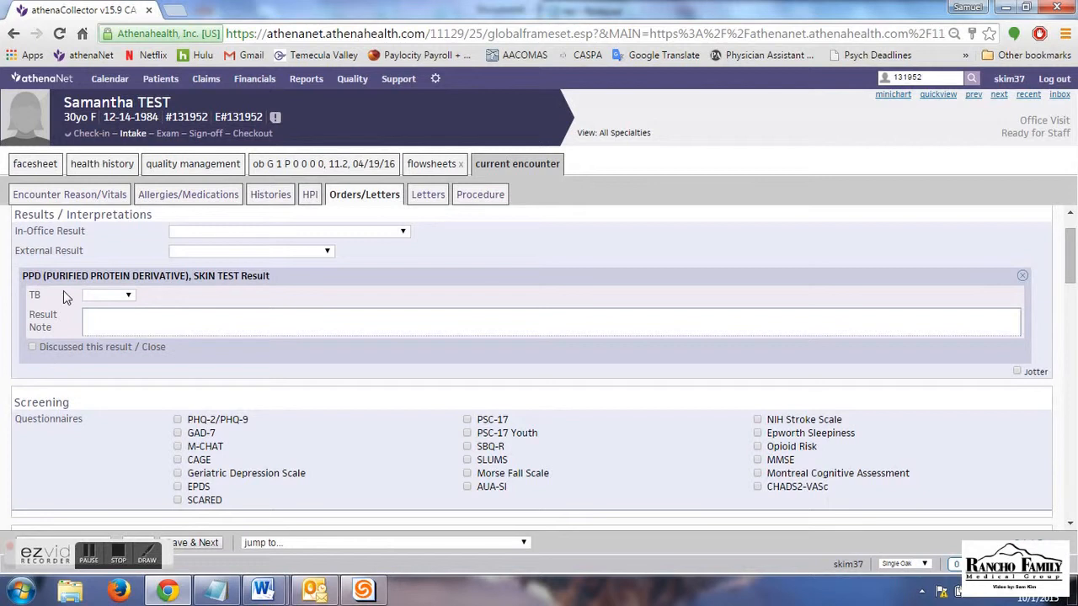
{"action": "left_click", "coordinate": [215, 234]}
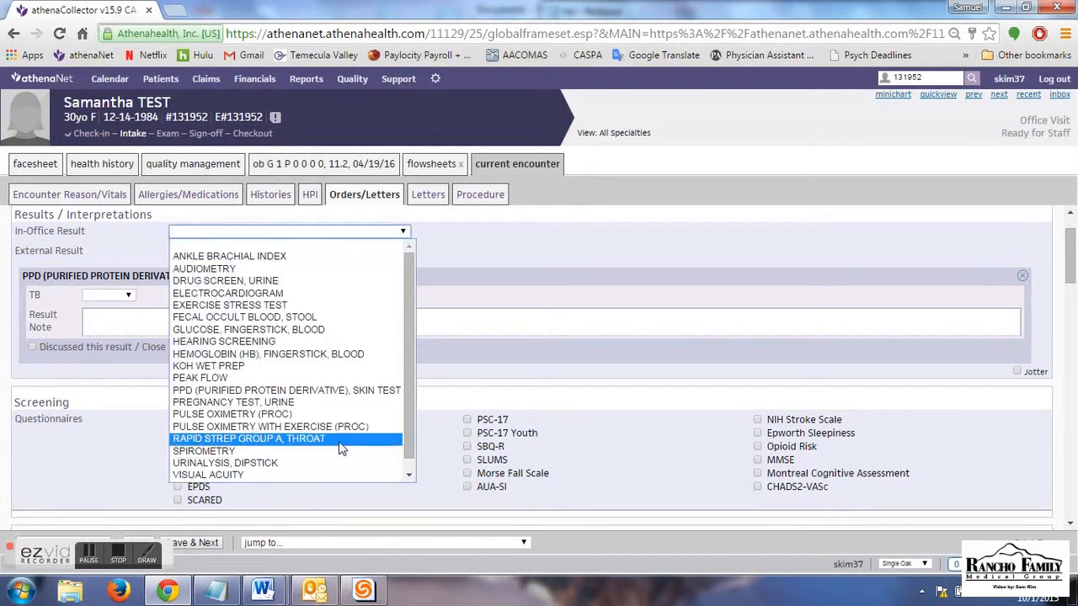
{"action": "left_click_drag", "start_coordinate": [410, 267], "coordinate": [411, 278]}
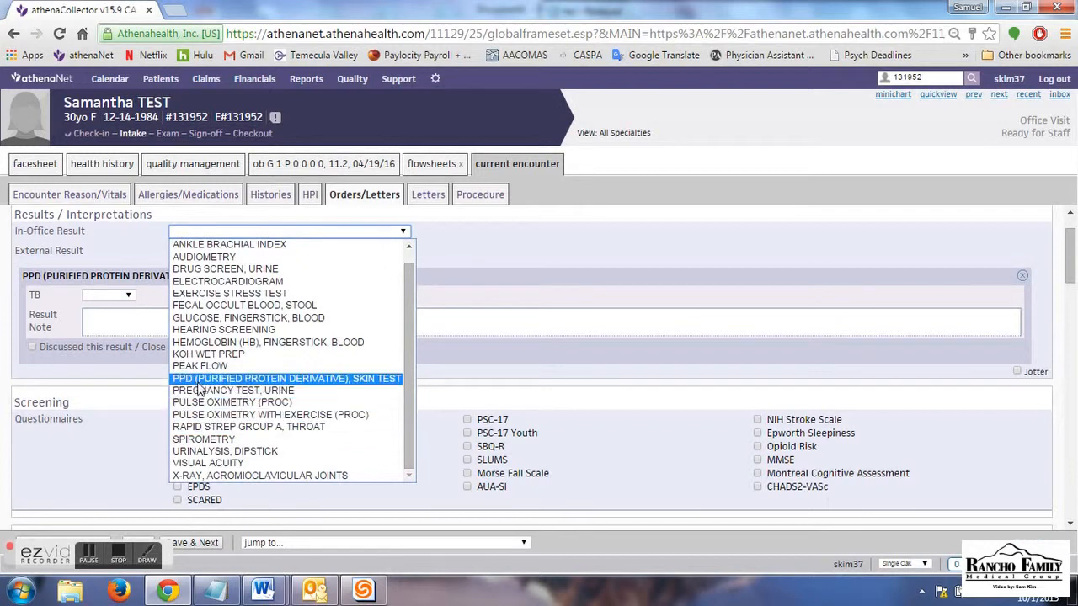
{"action": "left_click", "coordinate": [614, 244]}
{"action": "left_click_drag", "start_coordinate": [1072, 244], "coordinate": [1072, 354]}
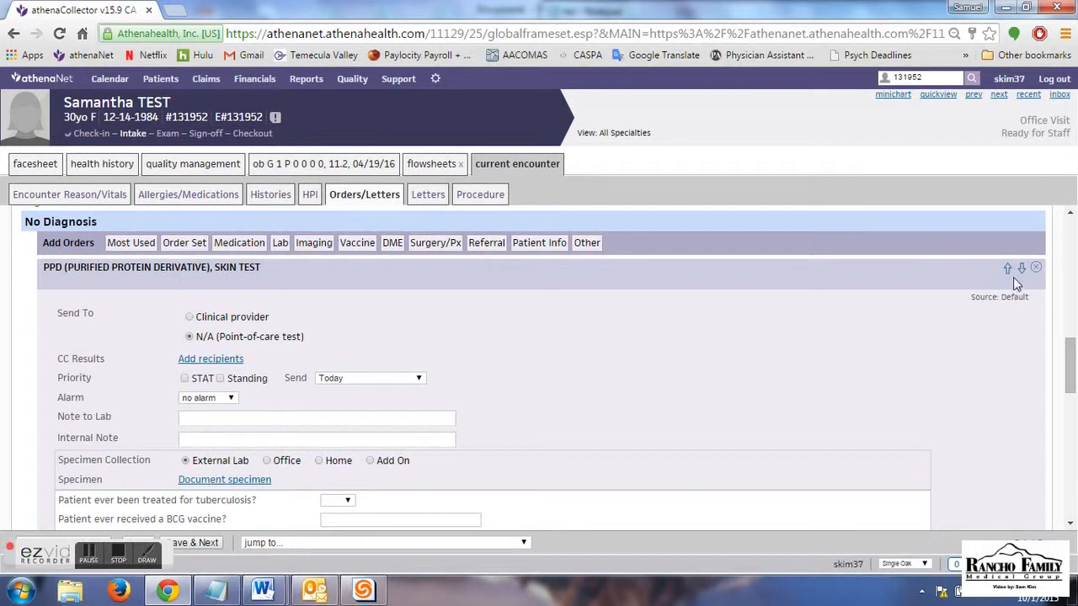
{"action": "mouse_move", "coordinate": [1072, 347]}
{"action": "left_mouse_down"}
{"action": "mouse_move", "coordinate": [1072, 407]}
{"action": "mouse_move", "coordinate": [1072, 340]}
{"action": "left_mouse_up"}
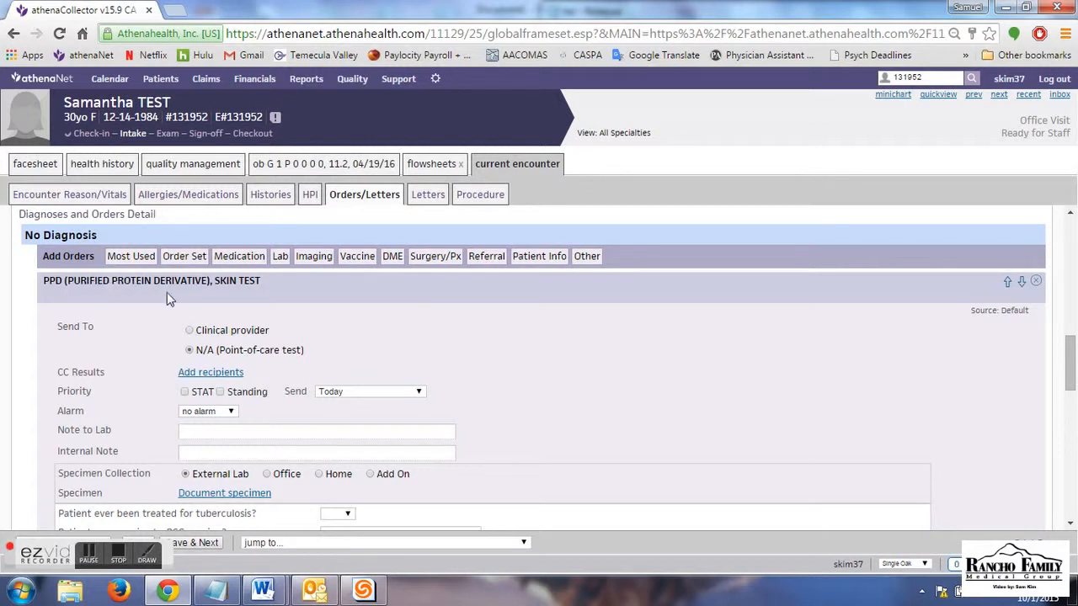
Search the diagnosis order sets for "vaccine" and add the Vaccine - PPD order set to the encounter.
{"action": "left_click_drag", "start_coordinate": [1070, 361], "coordinate": [1072, 311]}
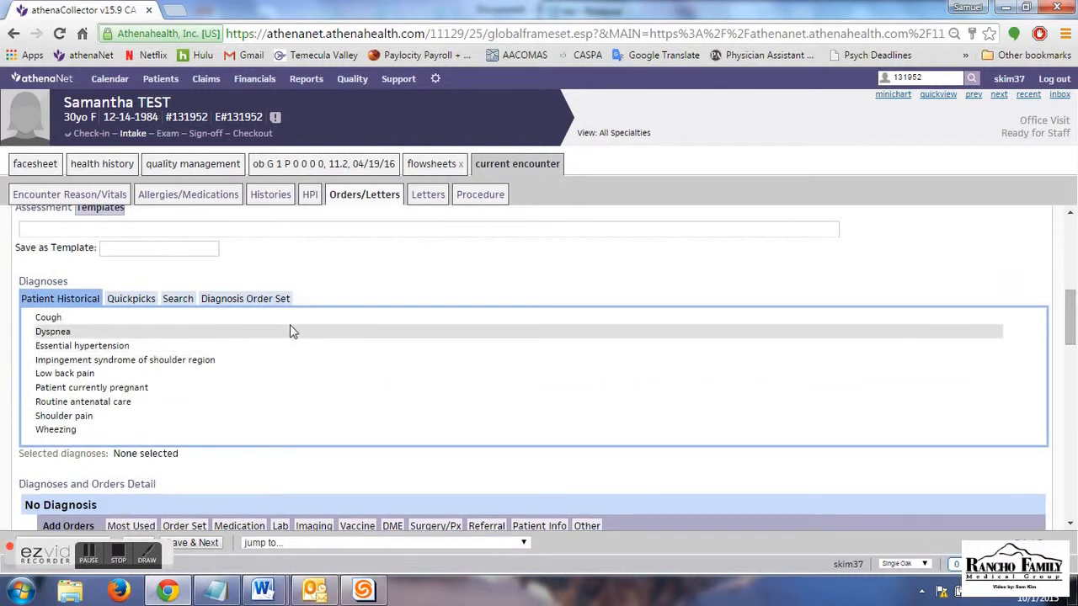
{"action": "left_click", "coordinate": [246, 300]}
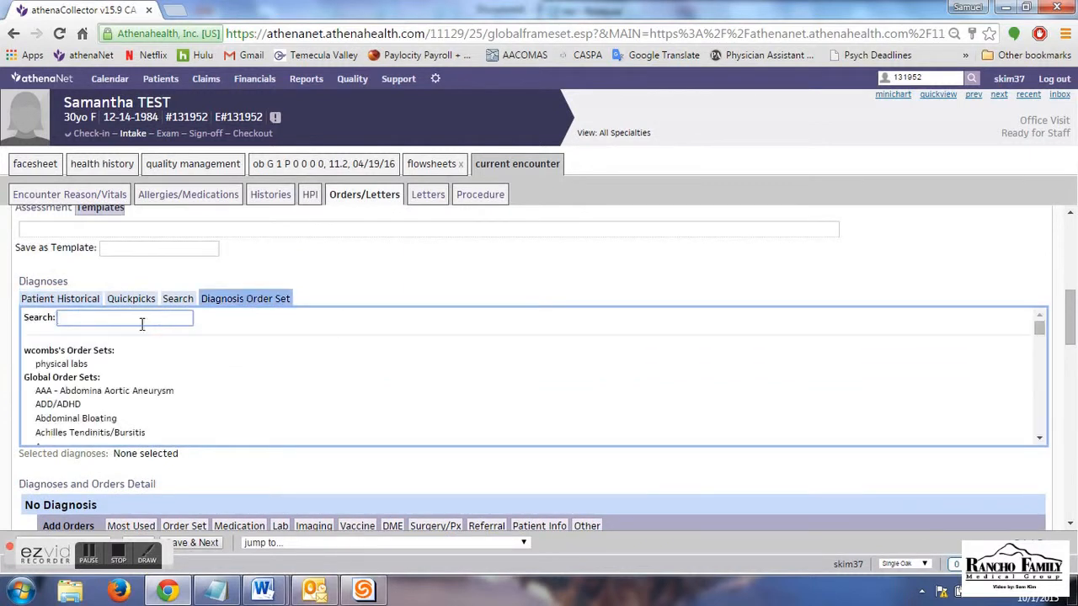
{"action": "type", "text": "vaccine"}
{"action": "left_click_drag", "start_coordinate": [111, 321], "coordinate": [59, 318]}
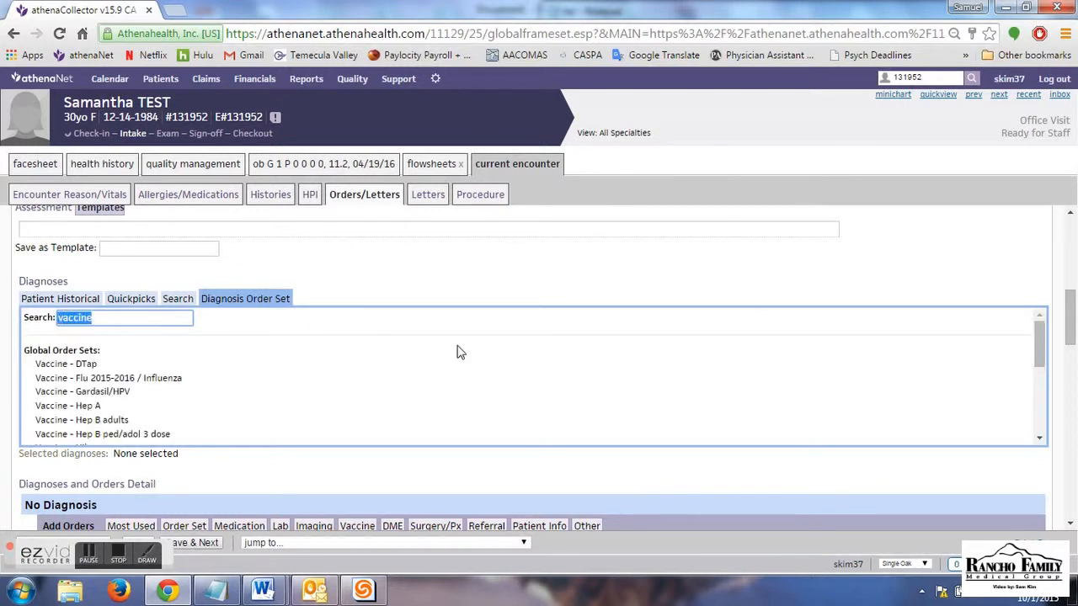
{"action": "left_click_drag", "start_coordinate": [1040, 358], "coordinate": [1040, 365]}
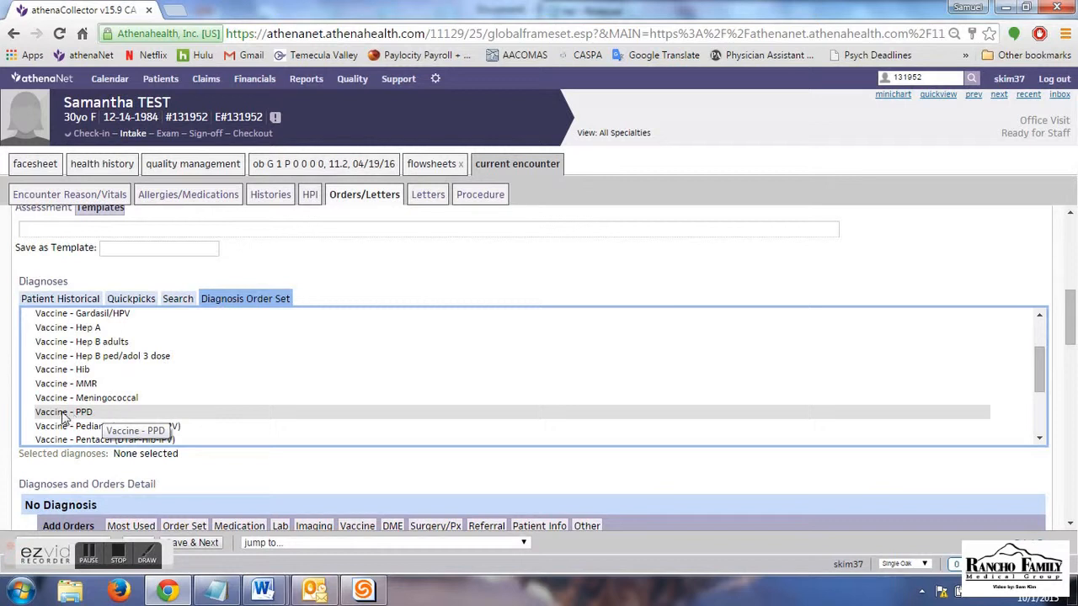
{"action": "left_click", "coordinate": [87, 412]}
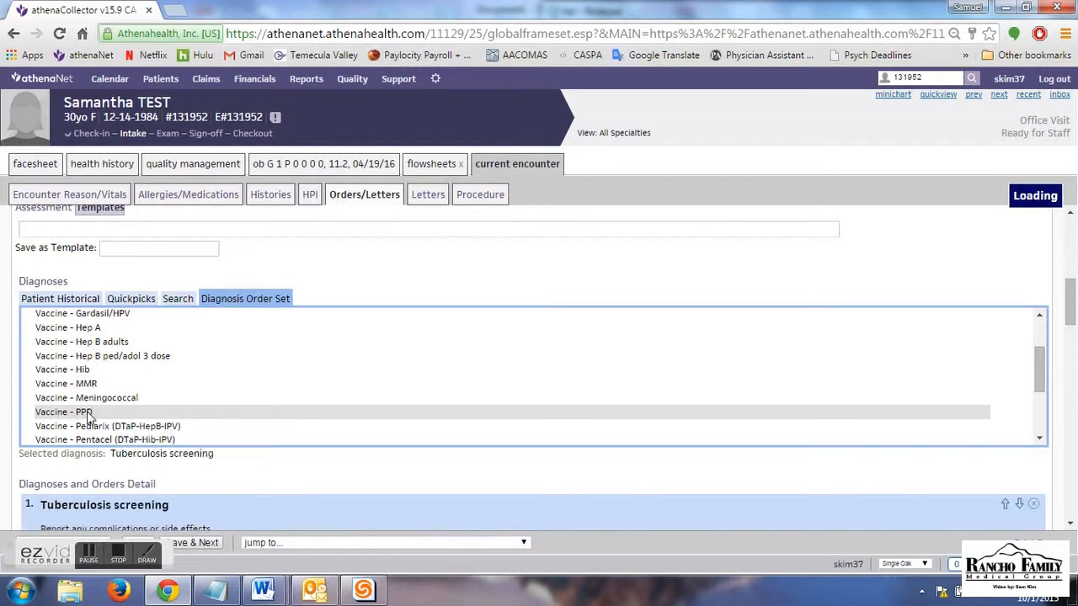
Set the administered quantity of the Aplisol intradermal injection order to 1 mL.
{"action": "left_click_drag", "start_coordinate": [1075, 291], "coordinate": [1075, 330]}
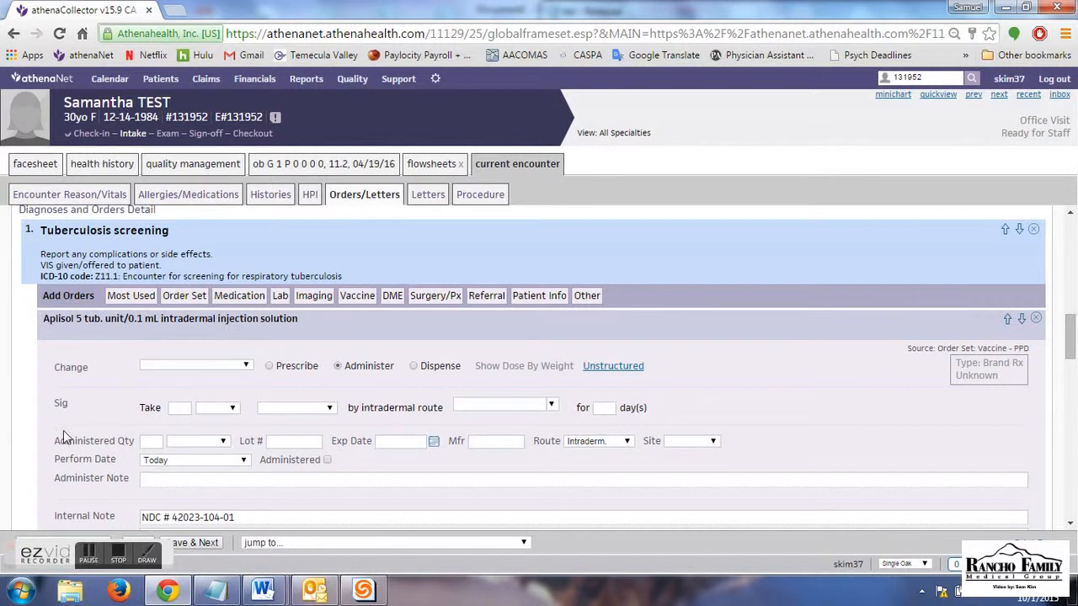
{"action": "left_click", "coordinate": [149, 441]}
{"action": "left_click", "coordinate": [208, 441]}
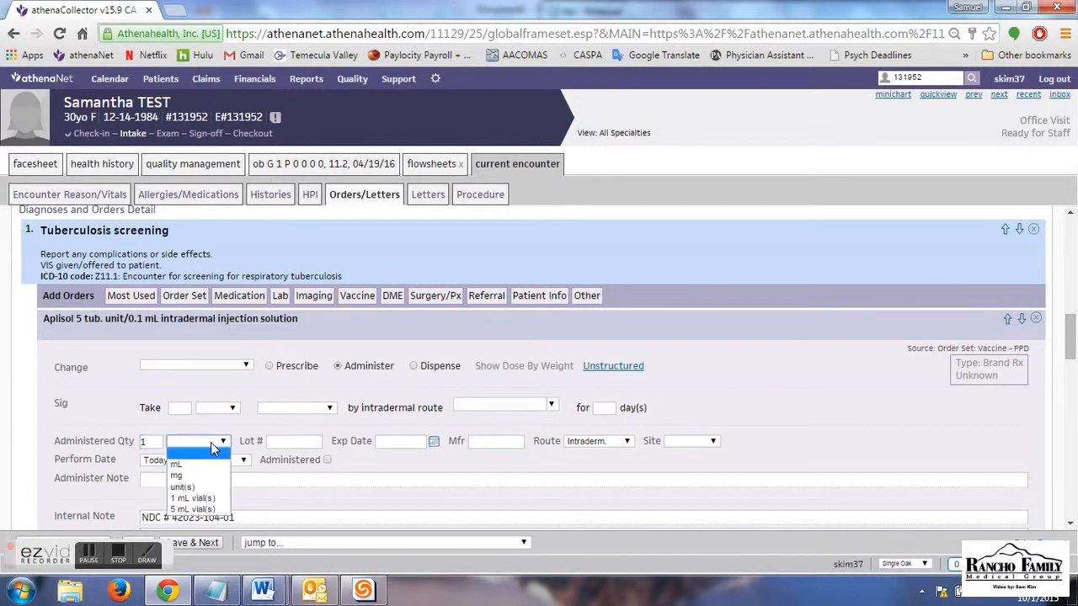
{"action": "left_click", "coordinate": [189, 471]}
{"action": "left_click", "coordinate": [303, 441]}
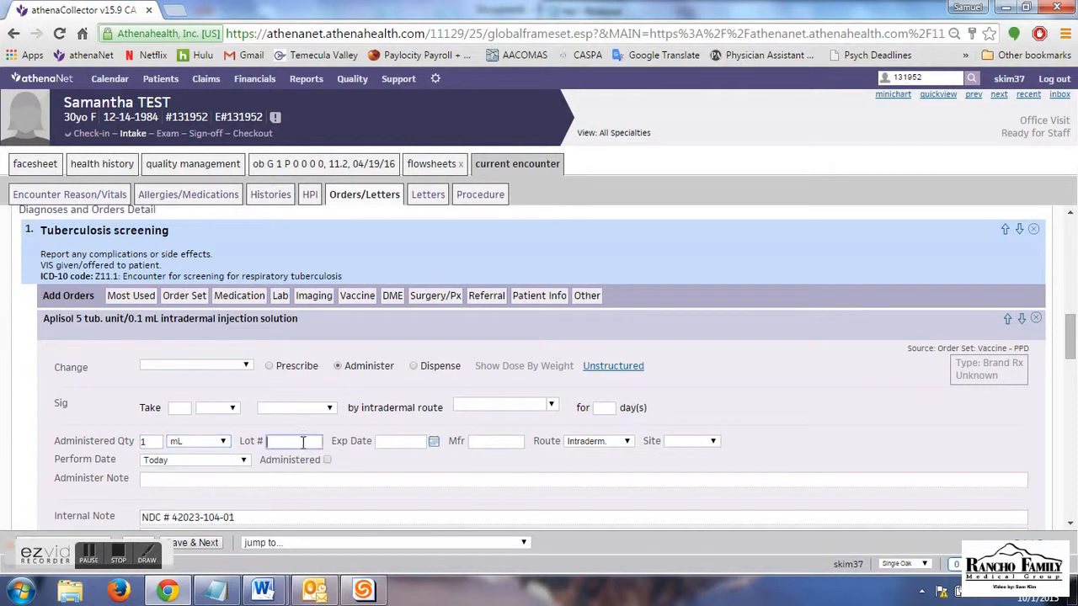
{"action": "left_click", "coordinate": [396, 440]}
Check the Aplisol order's internal NDC note and mark the order as documentation only.
{"action": "scroll", "coordinate": [457, 466], "scroll_direction": "down", "scroll_amount": 1}
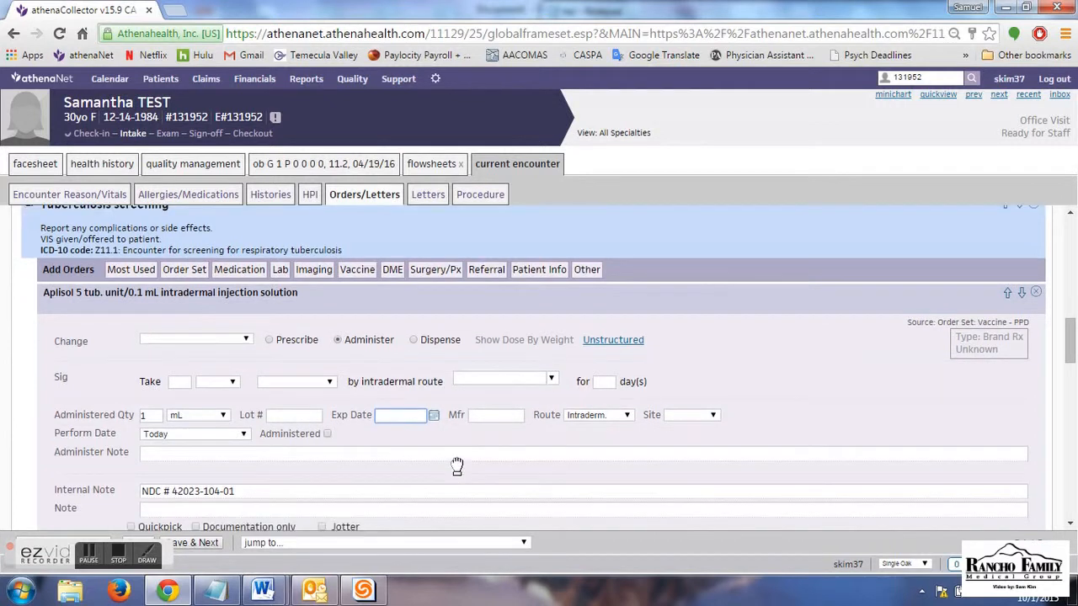
{"action": "scroll", "coordinate": [456, 466], "scroll_direction": "down", "scroll_amount": 1}
{"action": "mouse_move", "coordinate": [261, 463]}
{"action": "left_mouse_down"}
{"action": "mouse_move", "coordinate": [93, 465]}
{"action": "mouse_move", "coordinate": [258, 452]}
{"action": "left_mouse_up"}
{"action": "scroll", "coordinate": [344, 450], "scroll_direction": "down", "scroll_amount": 1}
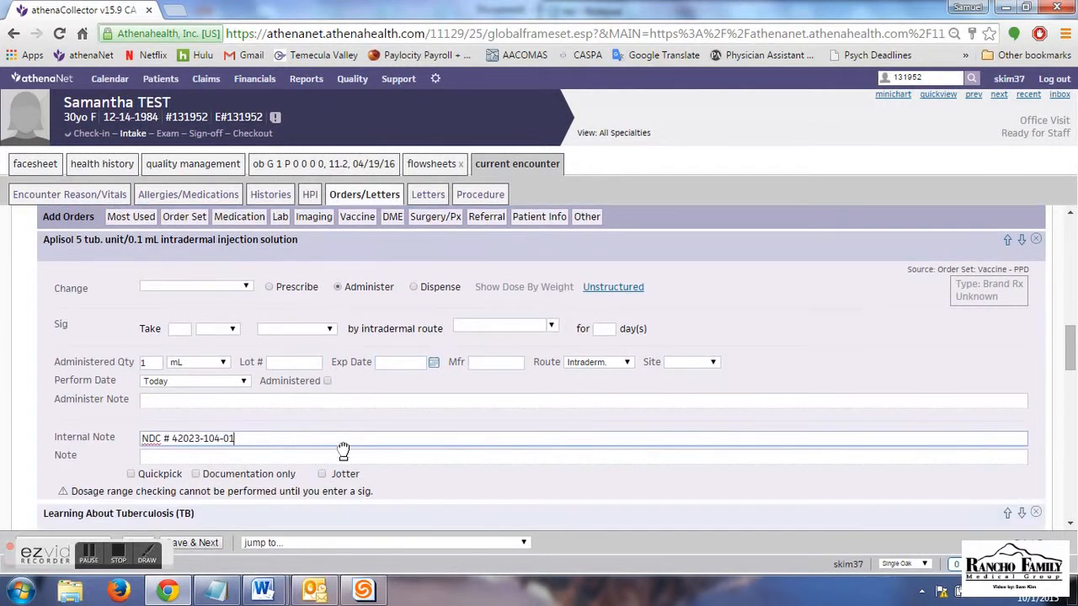
{"action": "left_click", "coordinate": [196, 475]}
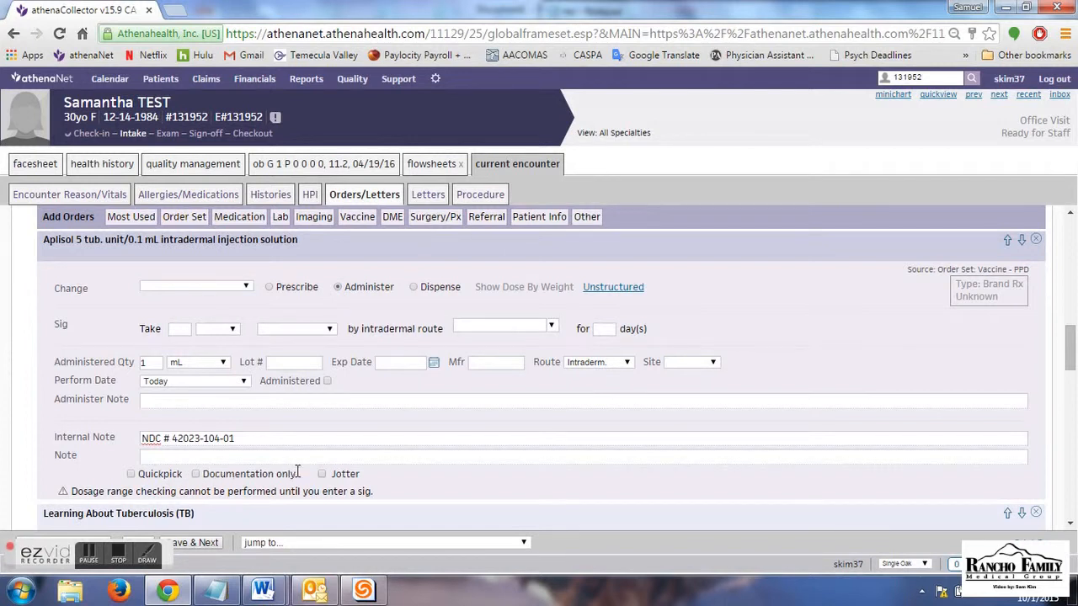
{"action": "left_click", "coordinate": [195, 475]}
{"action": "scroll", "coordinate": [245, 476], "scroll_direction": "down", "scroll_amount": 1}
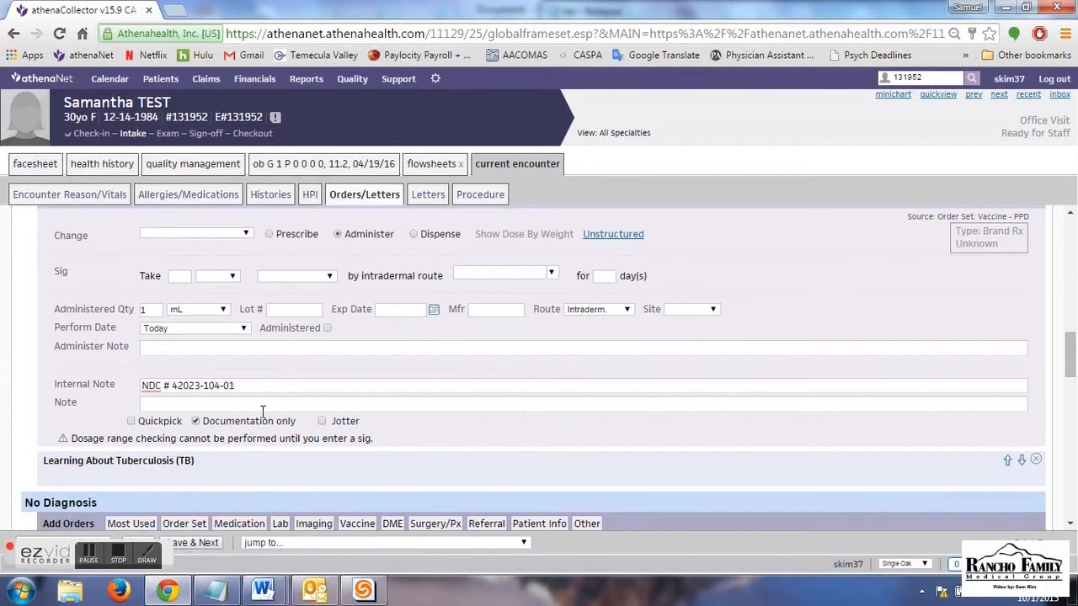
Expand the Learning About Tuberculosis (TB) handout order and review the orders listed under Tuberculosis screening.
{"action": "left_click", "coordinate": [222, 476]}
{"action": "scroll", "coordinate": [215, 471], "scroll_direction": "down", "scroll_amount": 4}
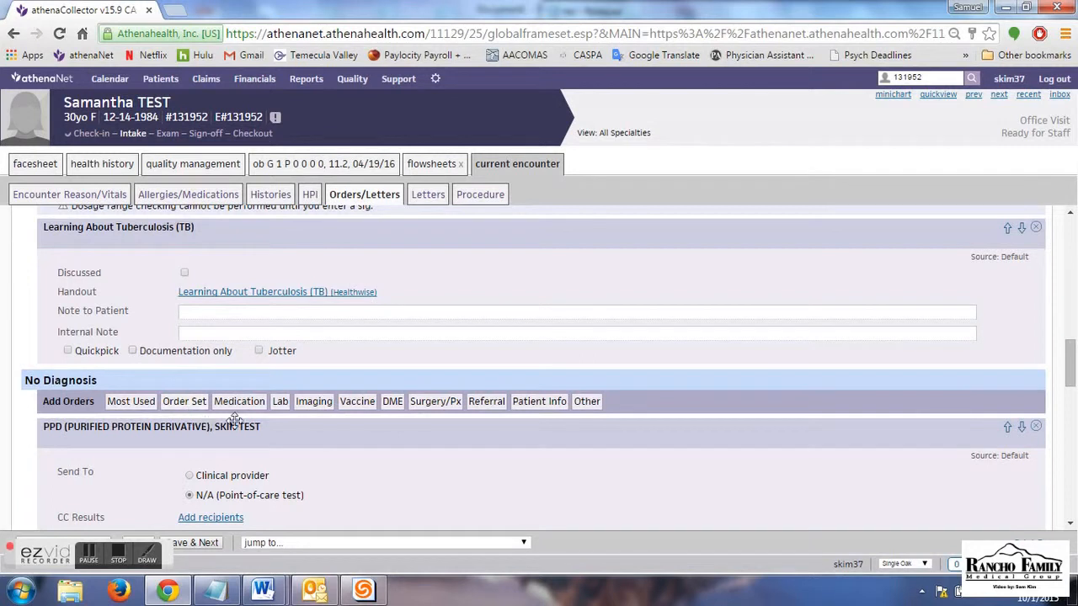
{"action": "scroll", "coordinate": [252, 404], "scroll_direction": "up", "scroll_amount": 1}
{"action": "scroll", "coordinate": [266, 408], "scroll_direction": "up", "scroll_amount": 1}
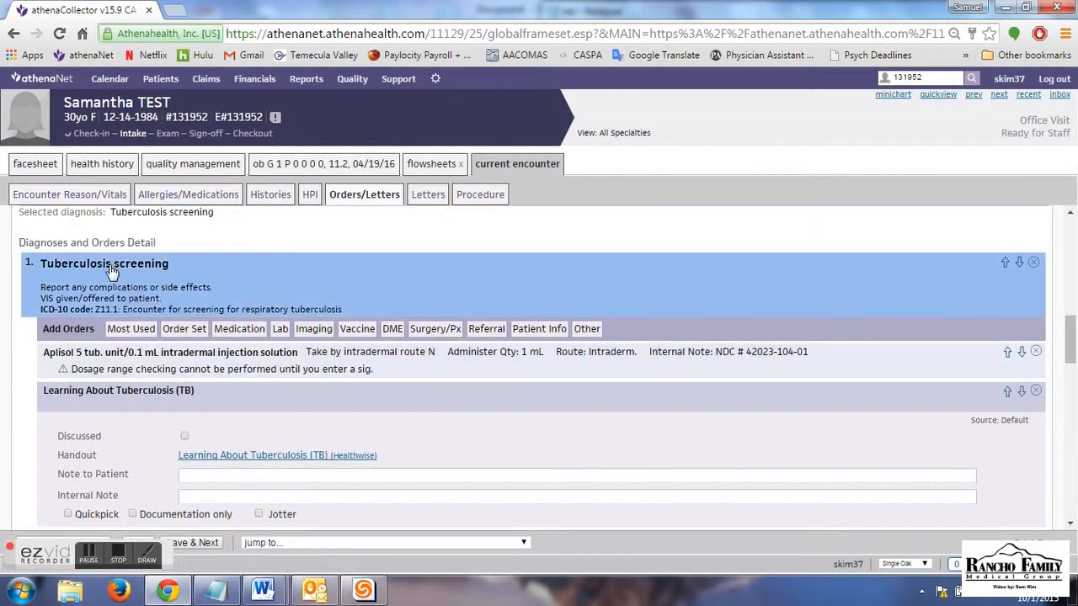
Expand the Tuberculosis screening diagnosis and move the PPD skin test order out of No Diagnosis to sit under it.
{"action": "left_click", "coordinate": [112, 273]}
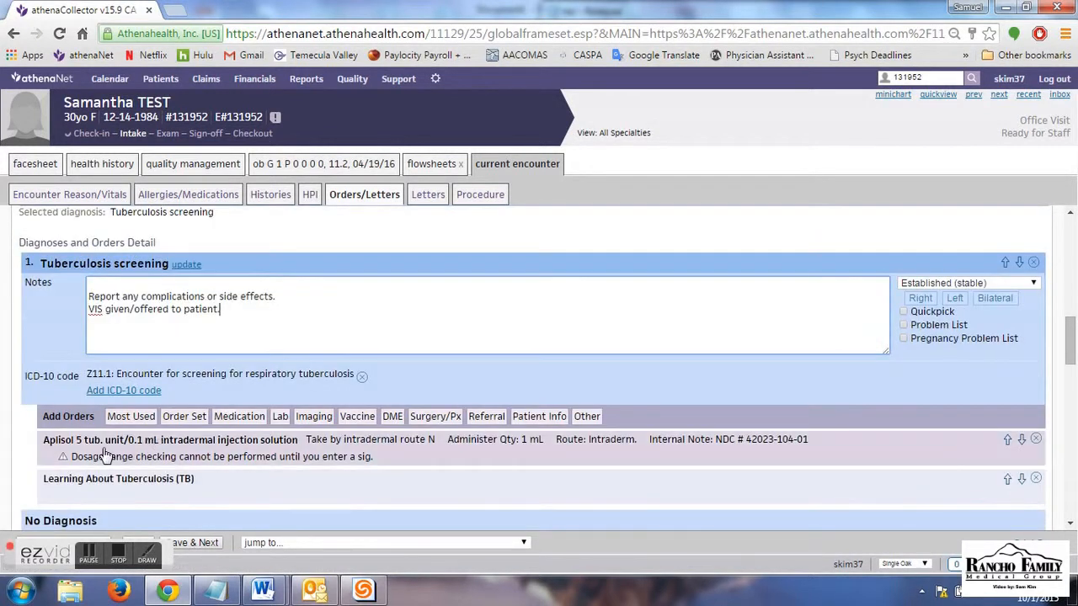
{"action": "scroll", "coordinate": [186, 487], "scroll_direction": "down", "scroll_amount": 1}
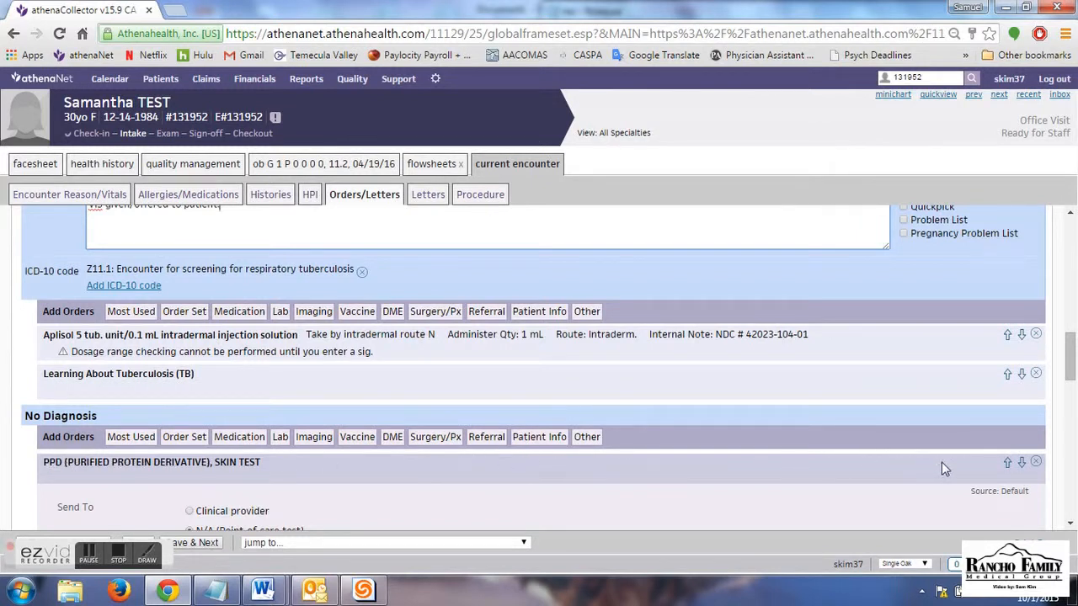
{"action": "left_click", "coordinate": [1009, 465]}
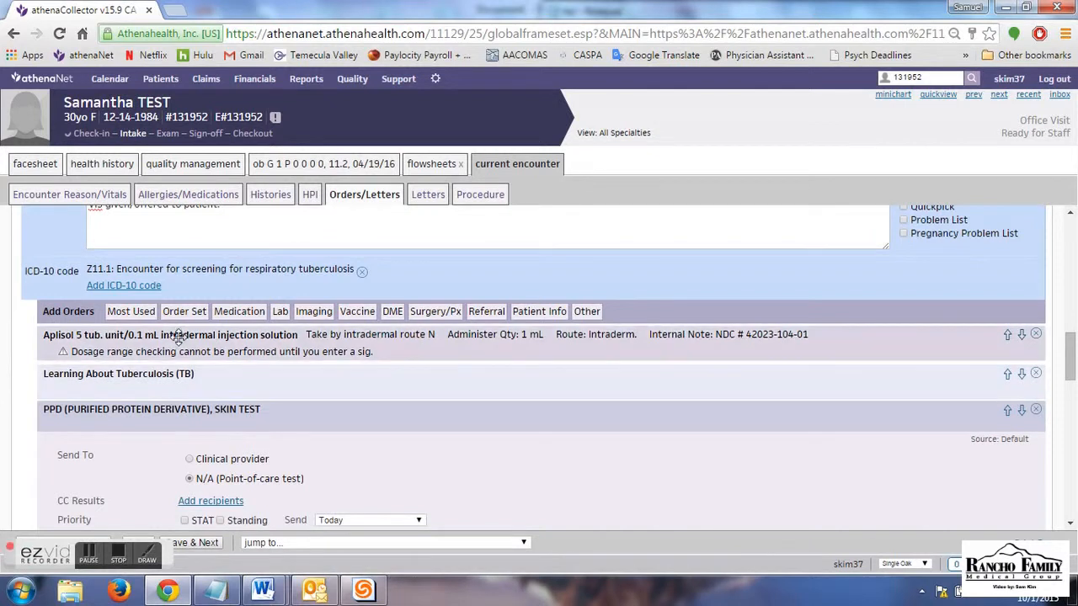
{"action": "scroll", "coordinate": [176, 339], "scroll_direction": "up", "scroll_amount": 2}
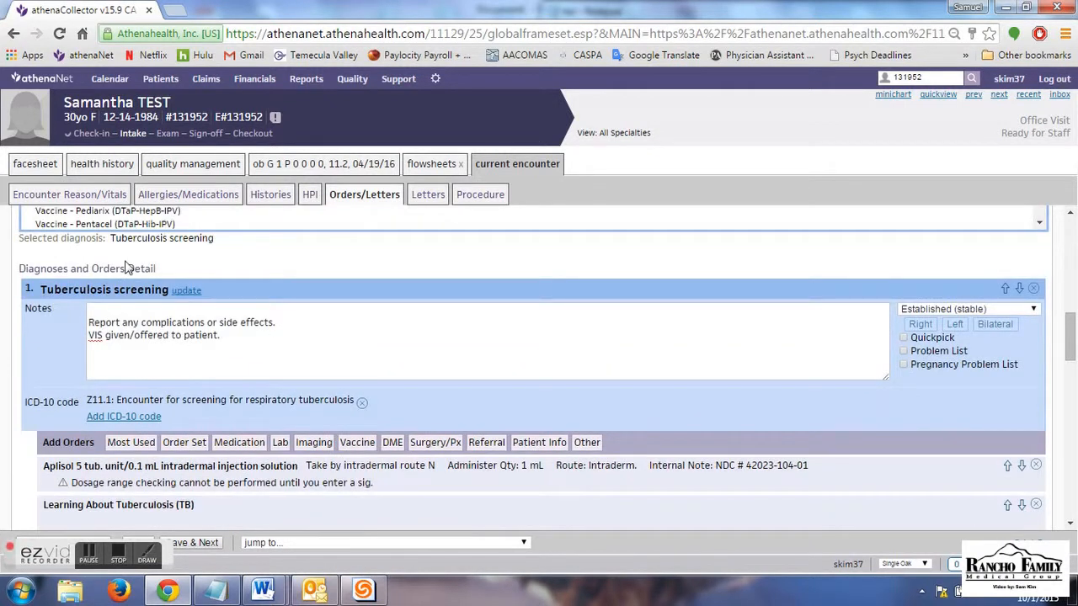
{"action": "scroll", "coordinate": [174, 445], "scroll_direction": "down", "scroll_amount": 2}
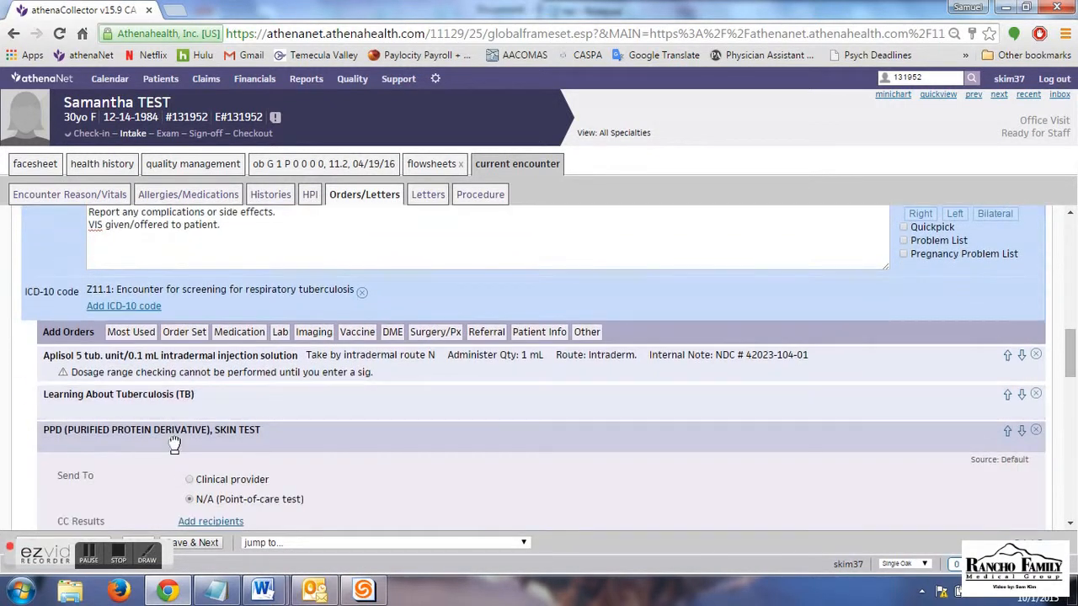
Mark the PPD (purified protein derivative) skin test order as documentation only.
{"action": "scroll", "coordinate": [212, 427], "scroll_direction": "down", "scroll_amount": 1}
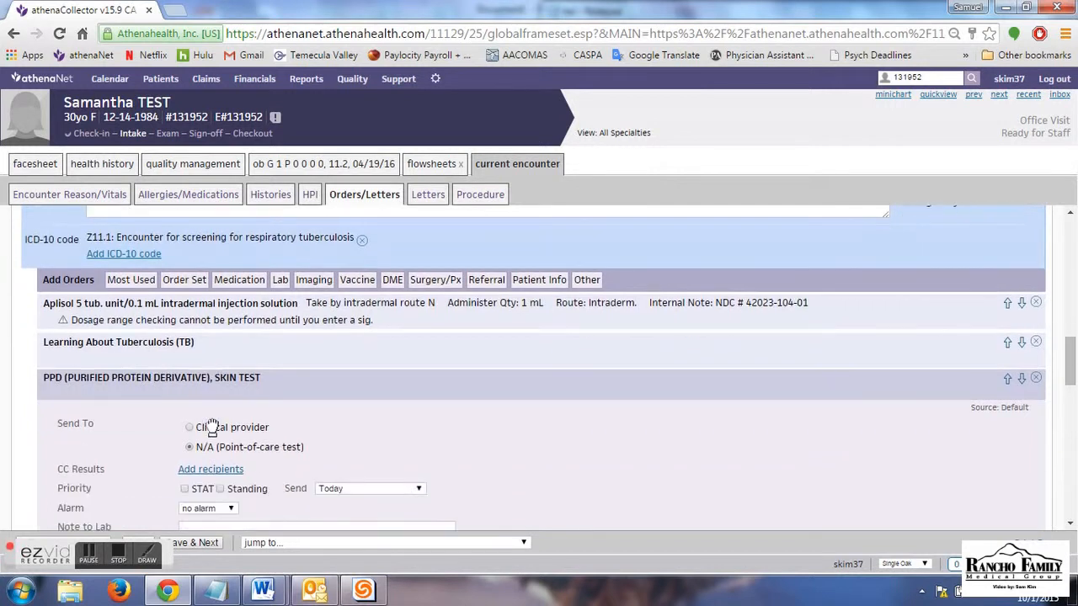
{"action": "scroll", "coordinate": [212, 425], "scroll_direction": "down", "scroll_amount": 3}
{"action": "scroll", "coordinate": [212, 430], "scroll_direction": "down", "scroll_amount": 3}
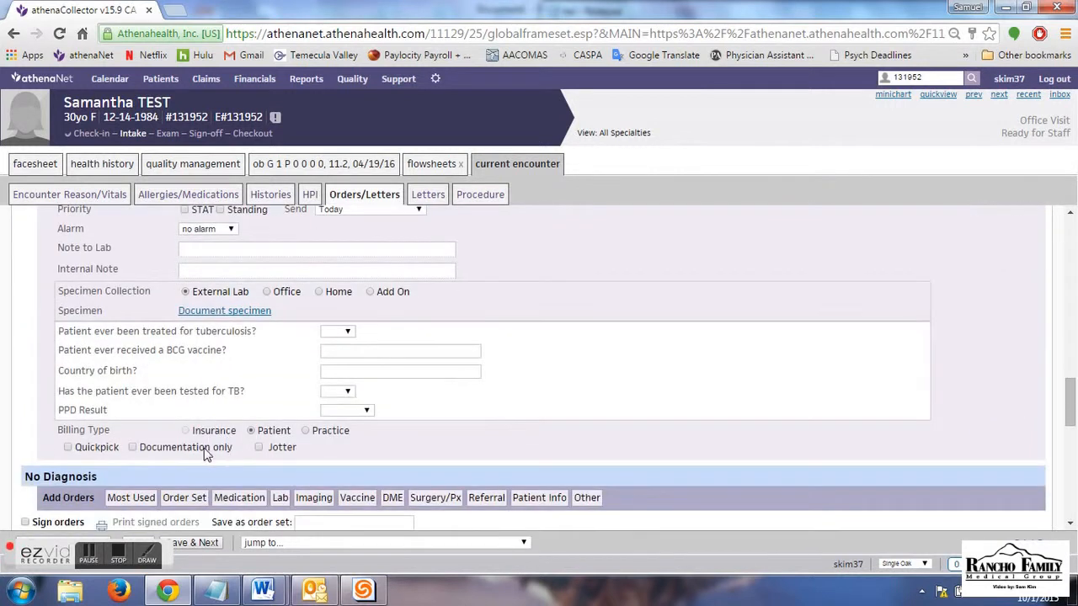
{"action": "left_click", "coordinate": [200, 449]}
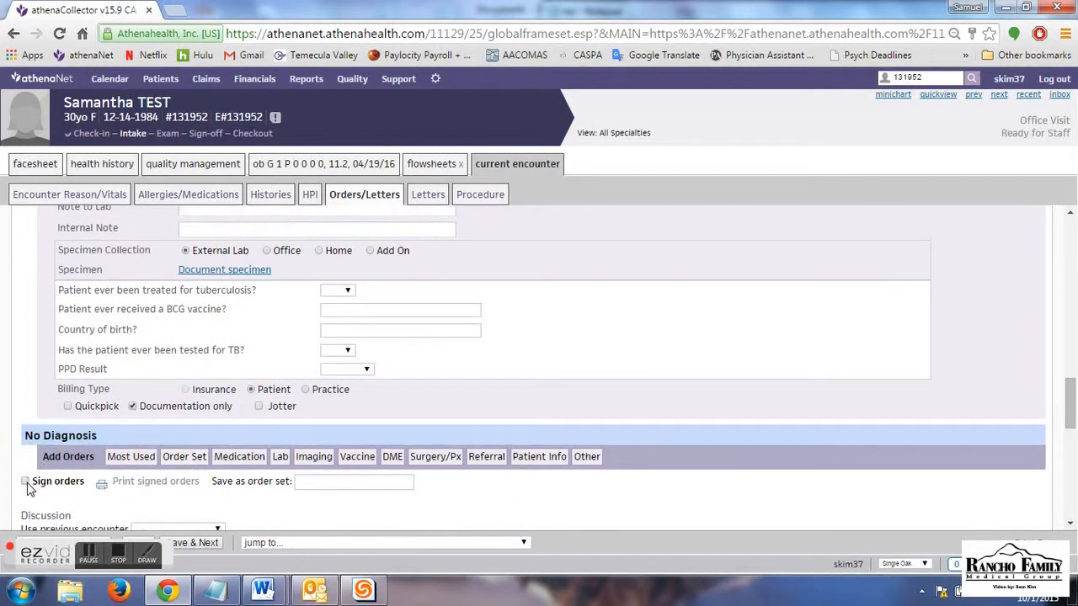
Sign all orders in the encounter and save it.
{"action": "left_click", "coordinate": [25, 482]}
{"action": "scroll", "coordinate": [200, 508], "scroll_direction": "down", "scroll_amount": 1}
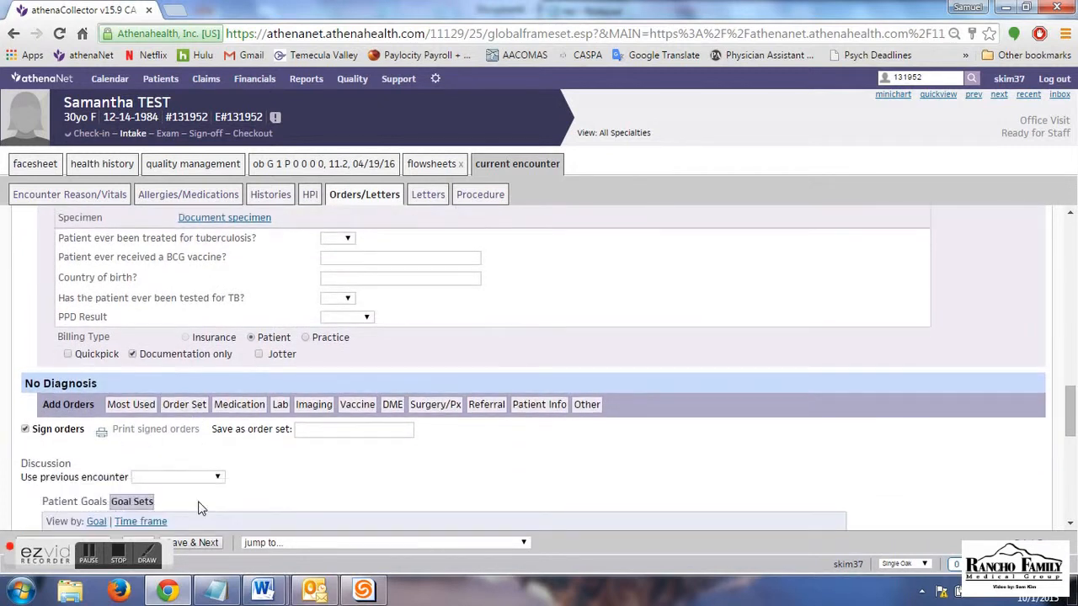
{"action": "left_click", "coordinate": [142, 536]}
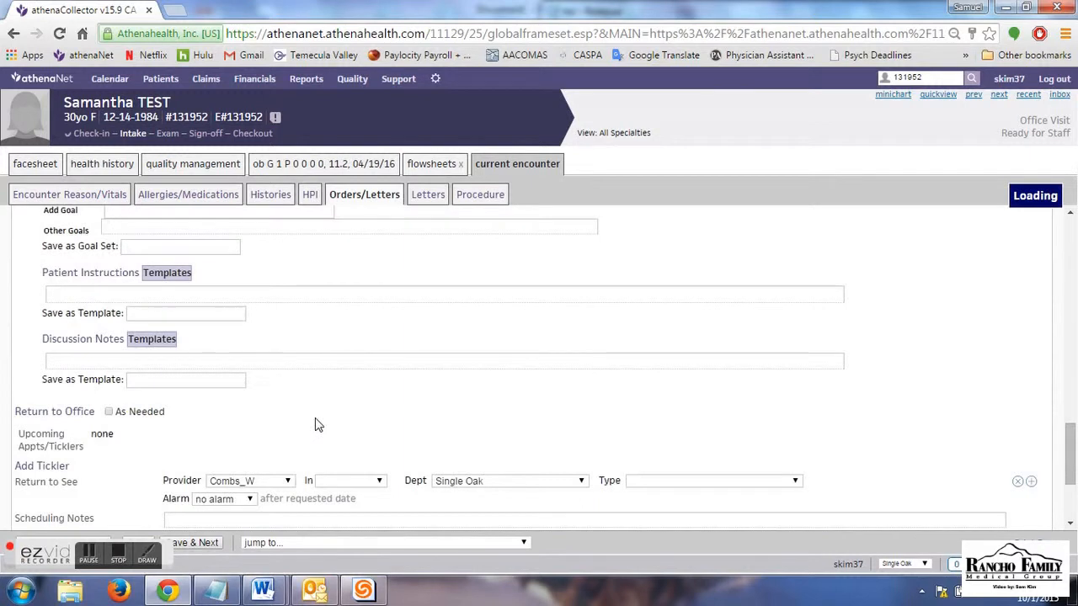
Check the task assignment and status of the signed Aplisol, PPD skin test and tuberculosis handout orders.
{"action": "scroll", "coordinate": [315, 423], "scroll_direction": "up", "scroll_amount": 5}
{"action": "scroll", "coordinate": [315, 419], "scroll_direction": "up", "scroll_amount": 1}
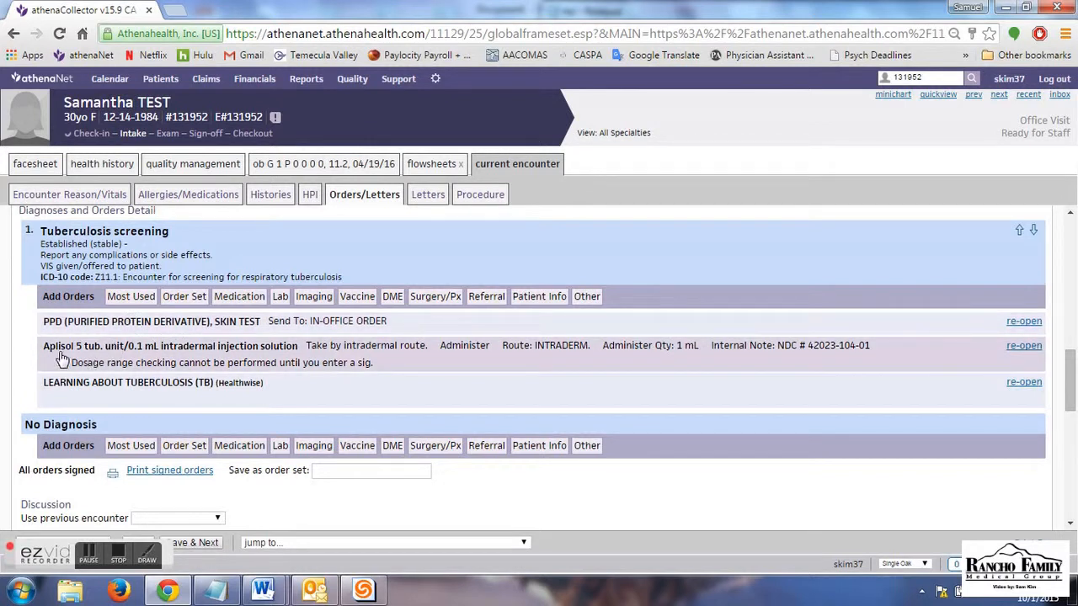
{"action": "left_click", "coordinate": [99, 351]}
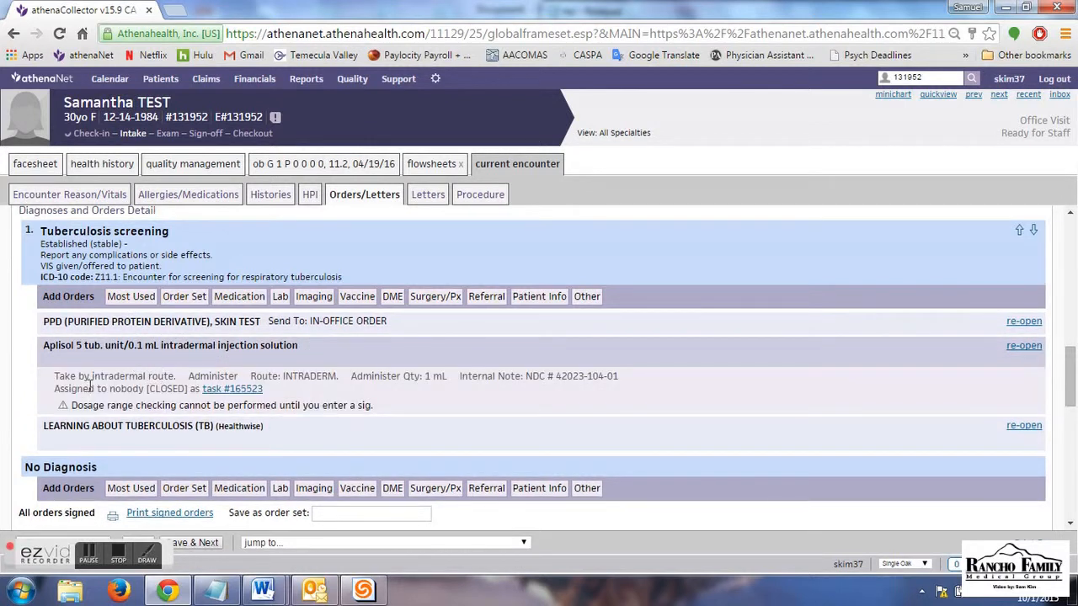
{"action": "left_click_drag", "start_coordinate": [56, 389], "coordinate": [271, 403]}
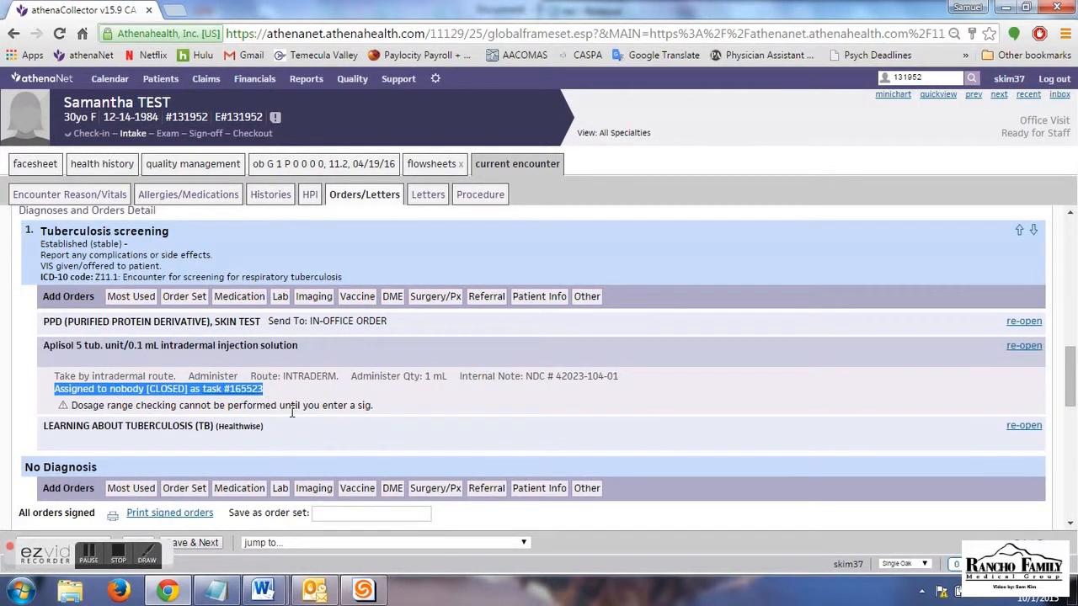
{"action": "left_click", "coordinate": [213, 322]}
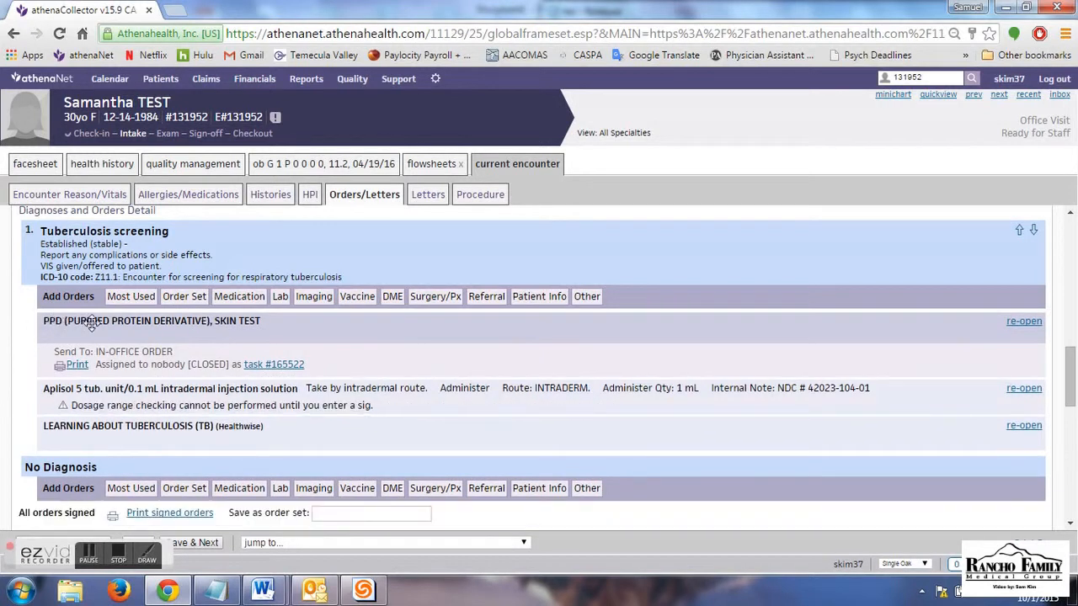
{"action": "left_click_drag", "start_coordinate": [96, 365], "coordinate": [315, 370]}
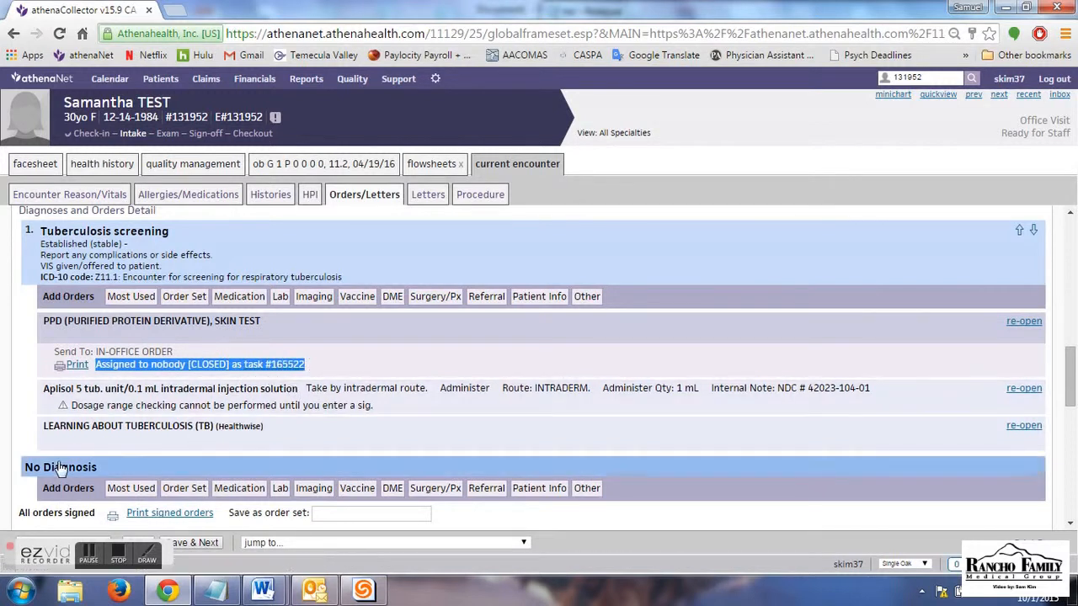
{"action": "left_click", "coordinate": [138, 429]}
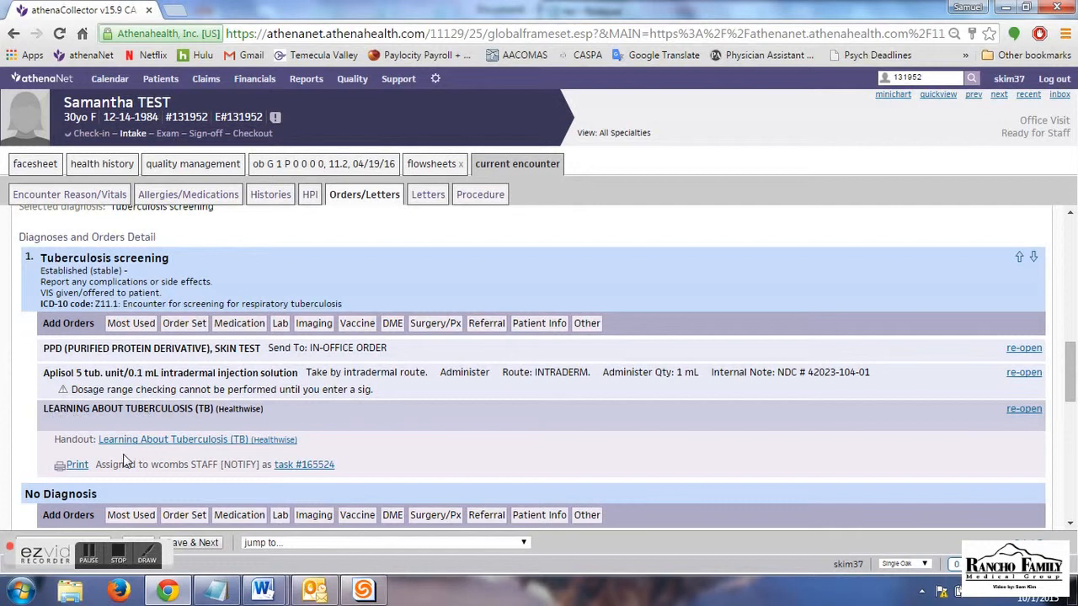
{"action": "left_click_drag", "start_coordinate": [93, 464], "coordinate": [229, 465]}
{"action": "left_click", "coordinate": [229, 465]}
Re-open the Learning About Tuberculosis (TB) order, mark it as documentation only, save, and check its task assignment.
{"action": "left_click", "coordinate": [1013, 412]}
{"action": "scroll", "coordinate": [303, 443], "scroll_direction": "down", "scroll_amount": 3}
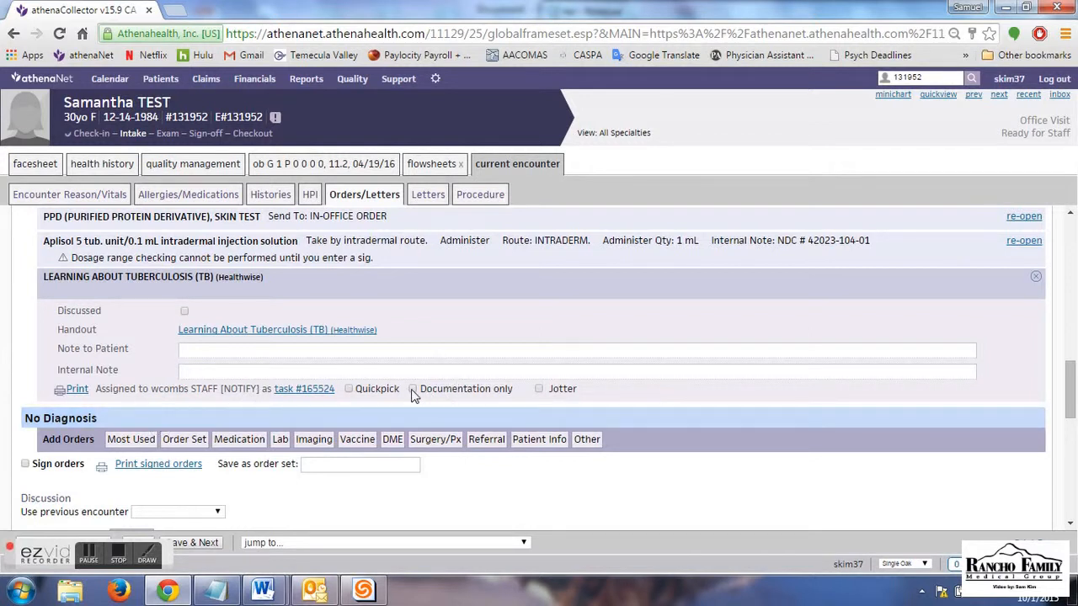
{"action": "left_click", "coordinate": [412, 389]}
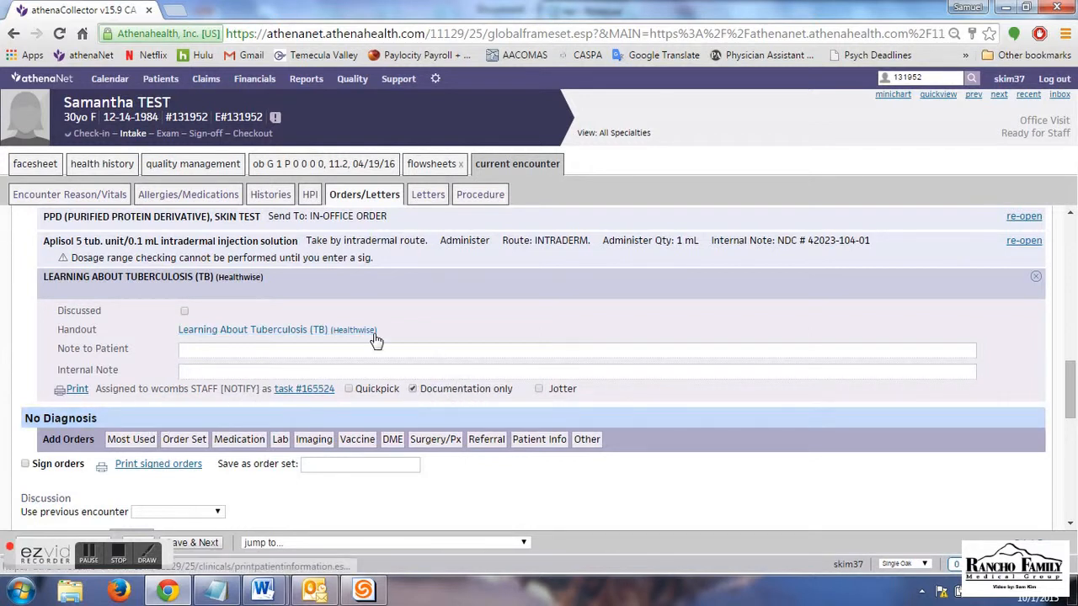
{"action": "left_click", "coordinate": [144, 542]}
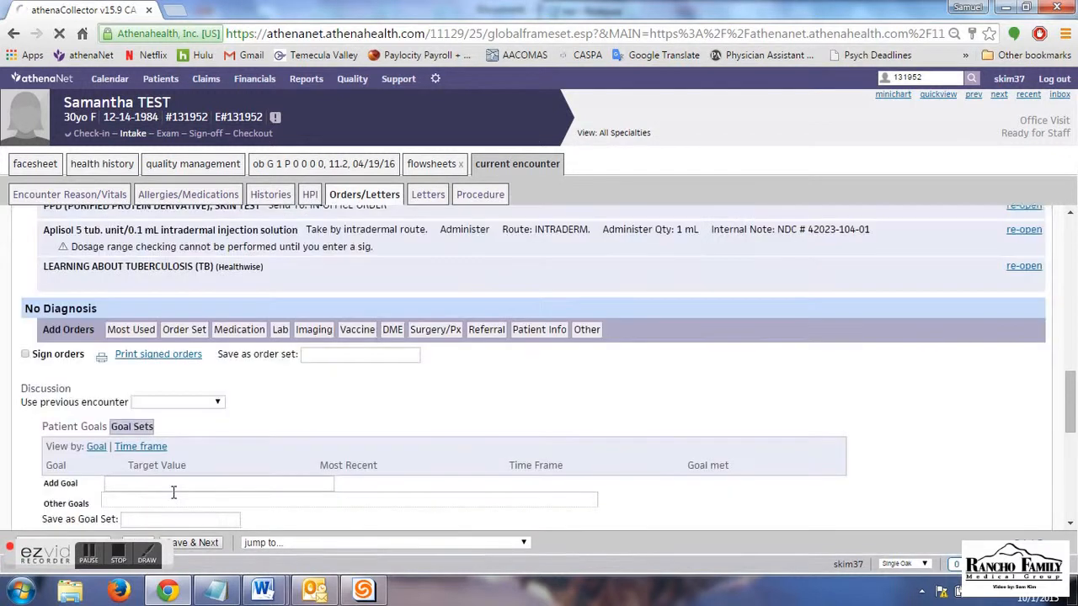
{"action": "left_click", "coordinate": [177, 263]}
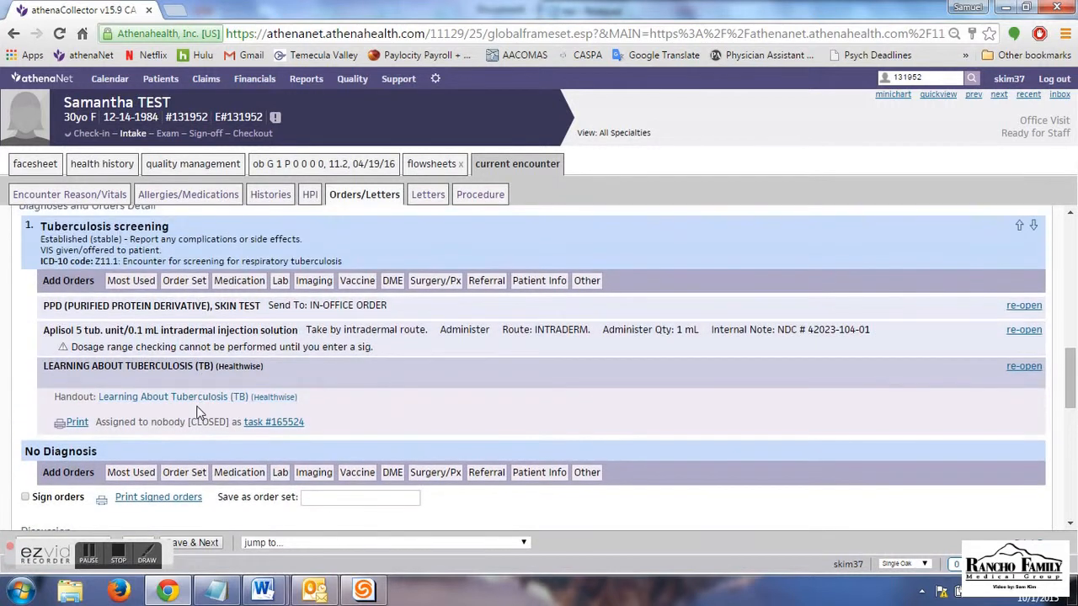
{"action": "left_click_drag", "start_coordinate": [130, 422], "coordinate": [227, 422]}
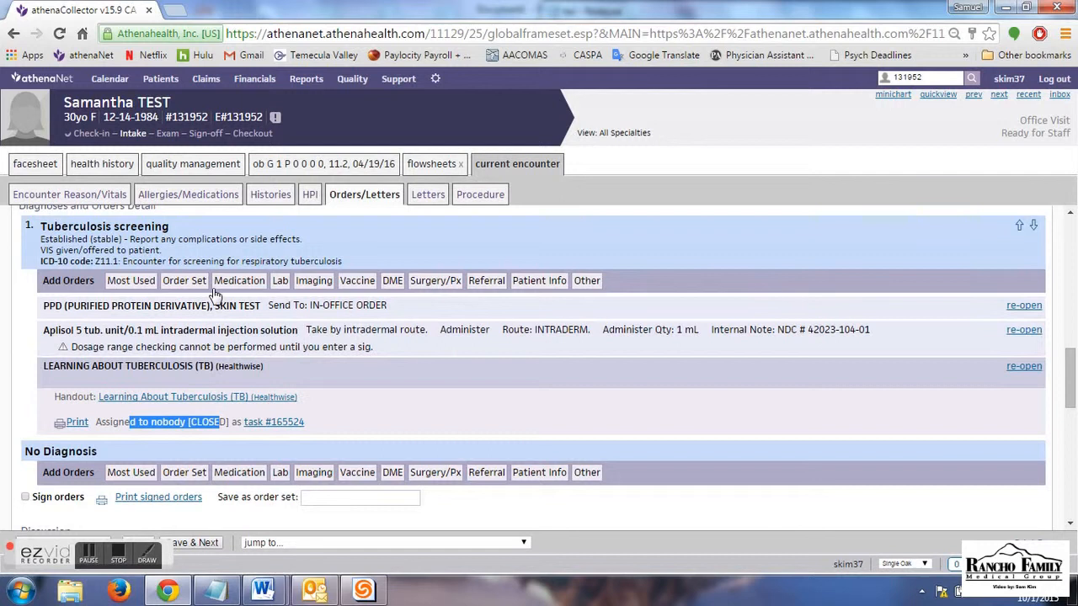
Check who the PPD skin test result is assigned to and its status under Results / Interpretations.
{"action": "scroll", "coordinate": [210, 290], "scroll_direction": "up", "scroll_amount": 1}
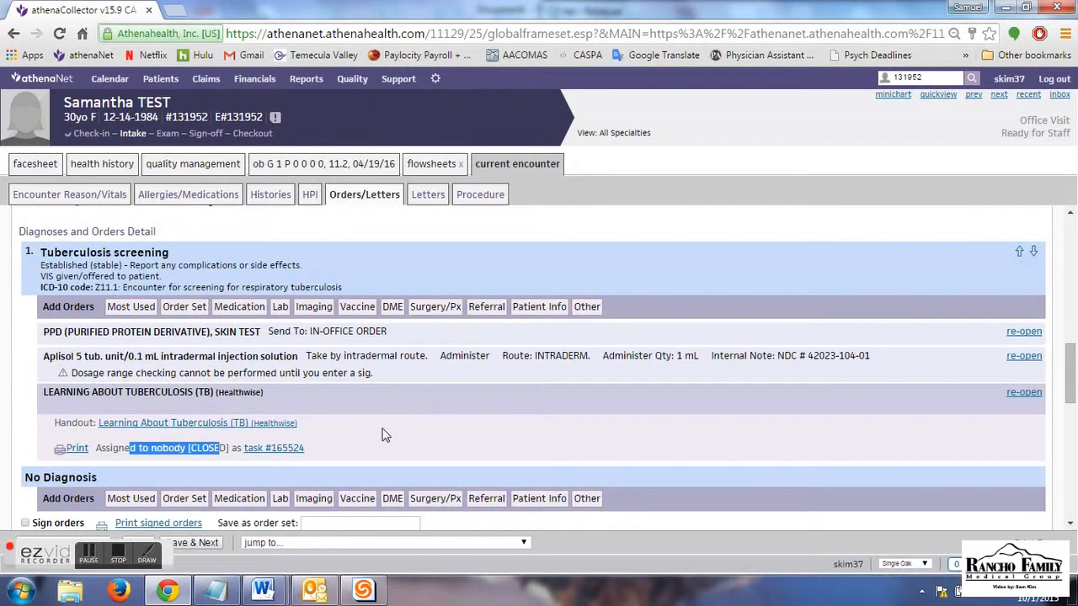
{"action": "scroll", "coordinate": [381, 434], "scroll_direction": "up", "scroll_amount": 10}
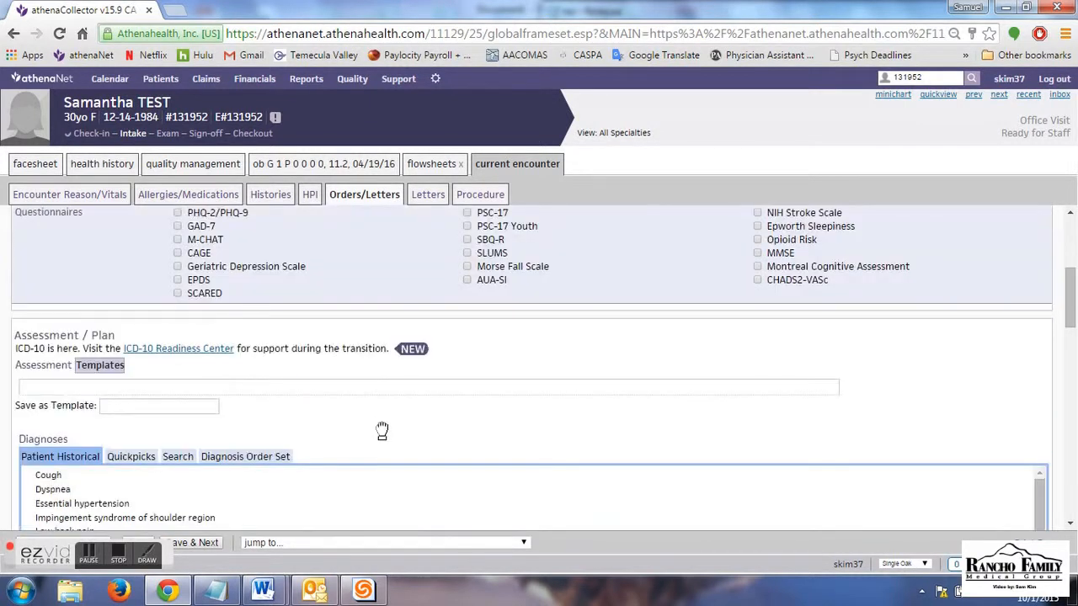
{"action": "scroll", "coordinate": [381, 431], "scroll_direction": "up", "scroll_amount": 4}
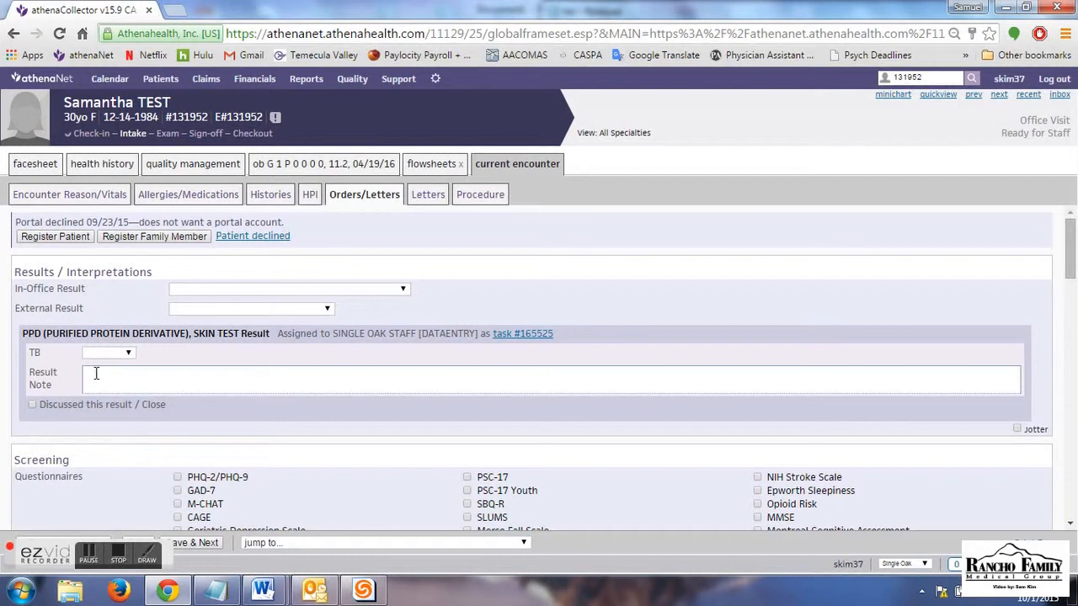
{"action": "left_click_drag", "start_coordinate": [277, 335], "coordinate": [479, 328]}
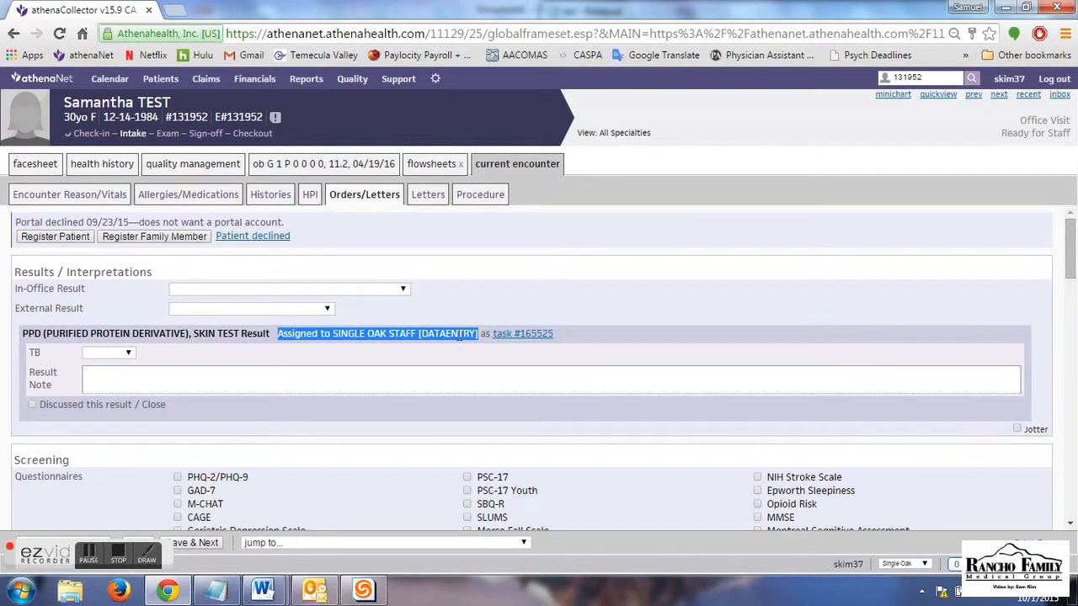
{"action": "double_click", "coordinate": [460, 333]}
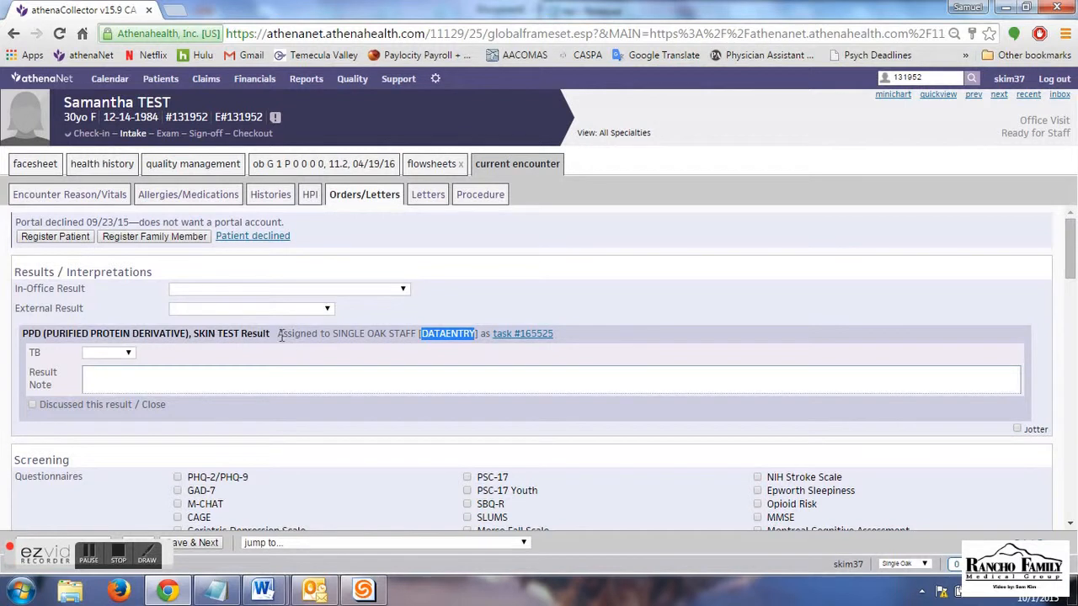
{"action": "left_click_drag", "start_coordinate": [330, 333], "coordinate": [420, 335]}
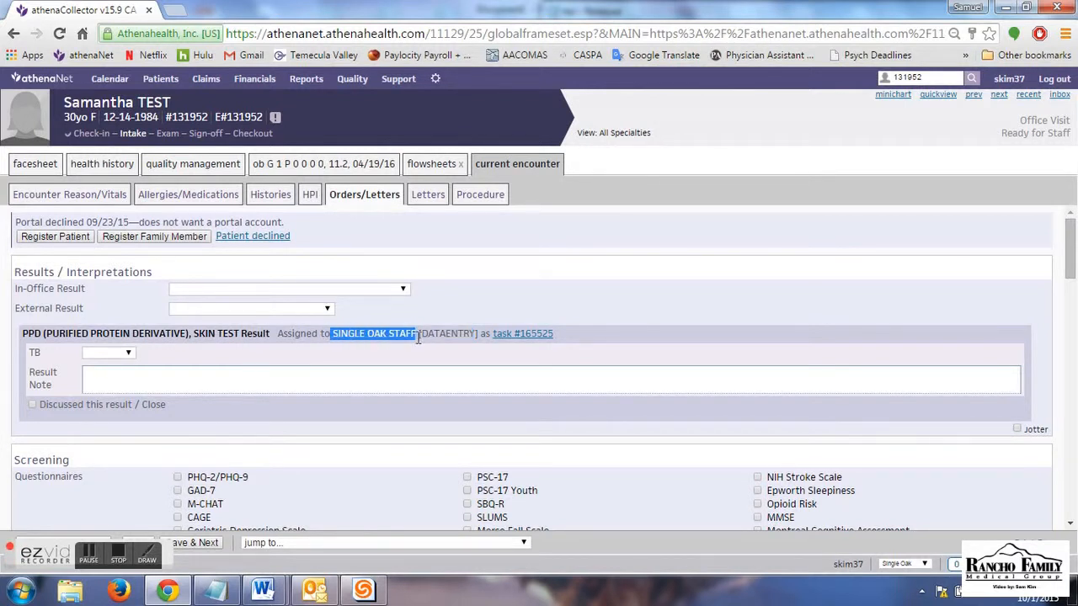
{"action": "left_click_drag", "start_coordinate": [418, 337], "coordinate": [316, 337]}
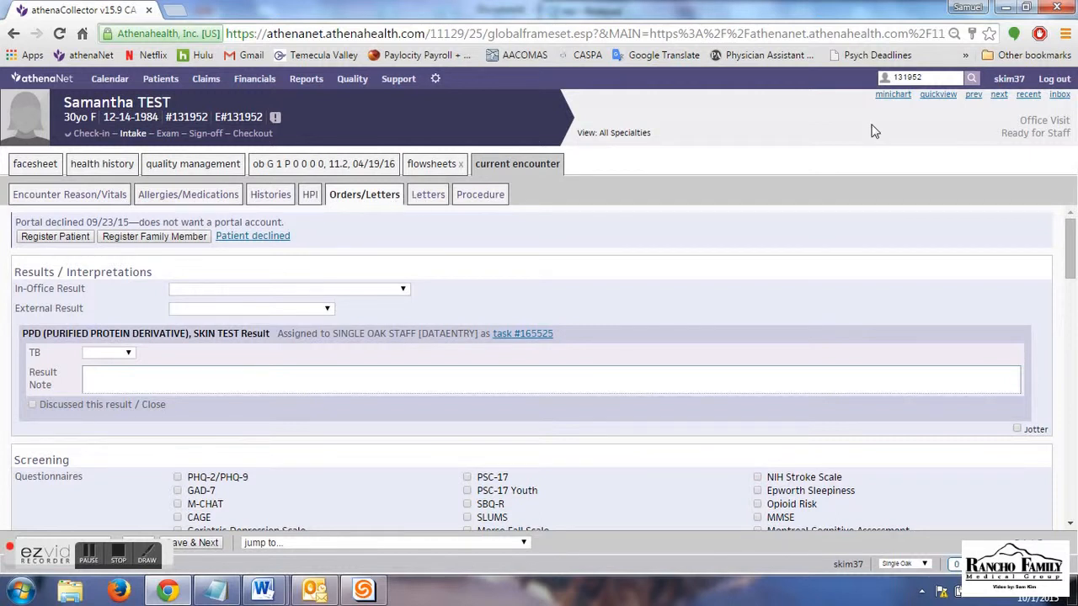
Leave the encounter page and open the patient's facesheet using the patient number.
{"action": "left_click", "coordinate": [937, 99]}
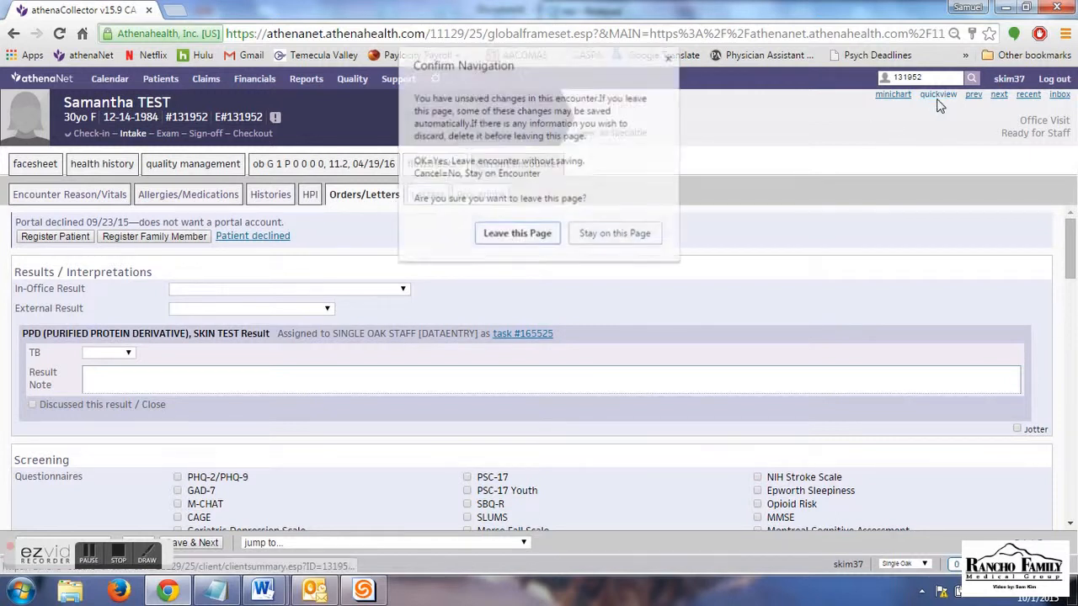
{"action": "left_click", "coordinate": [546, 234]}
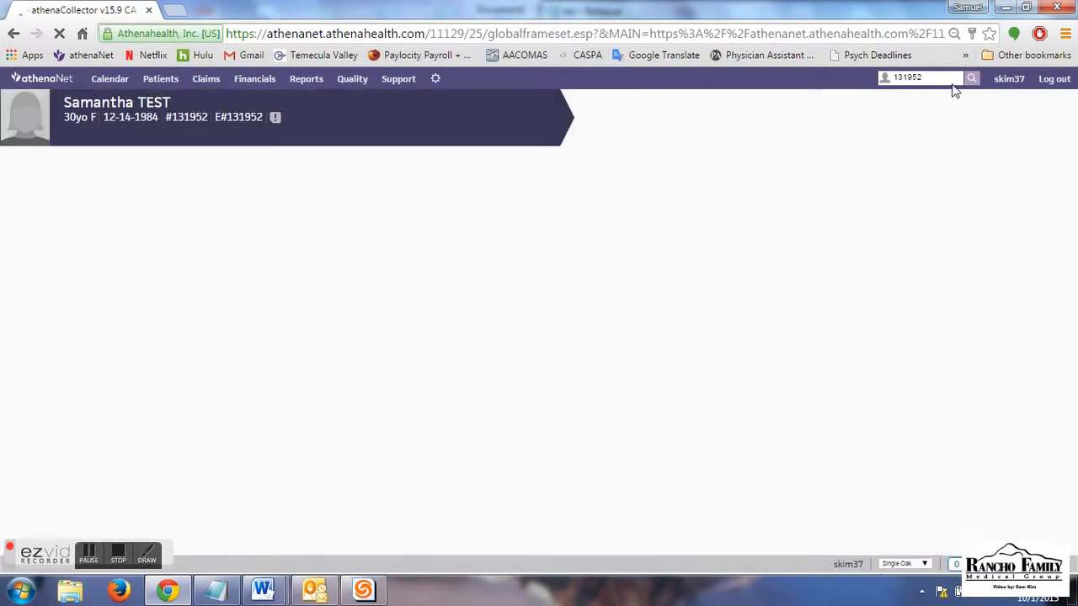
{"action": "left_click", "coordinate": [971, 79]}
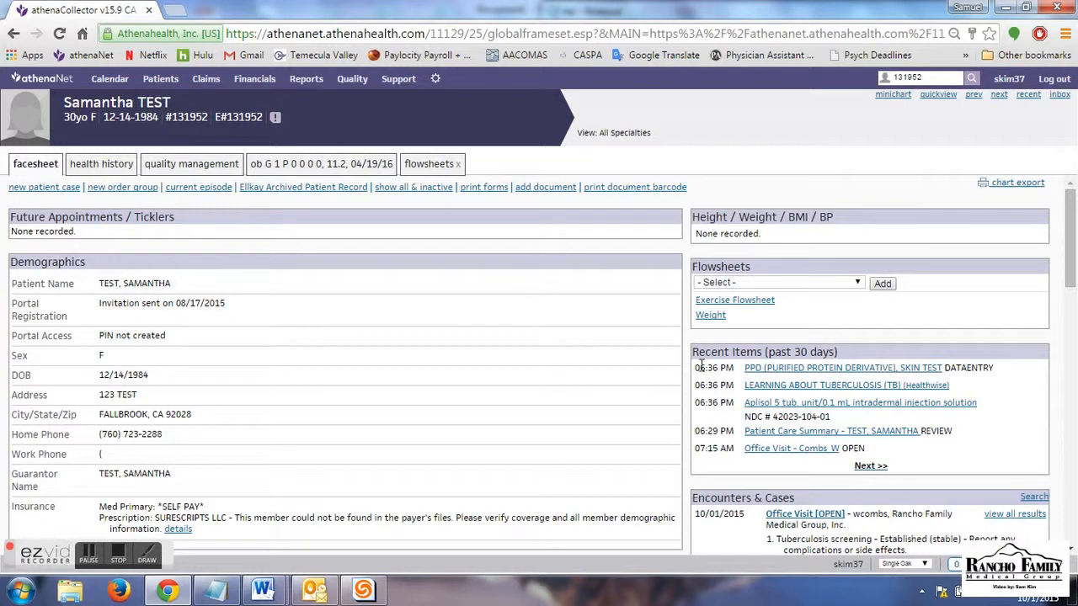
Check the PPD skin test entry in the facesheet's Recent Items and Lab / Imaging sections.
{"action": "left_click_drag", "start_coordinate": [695, 373], "coordinate": [992, 365]}
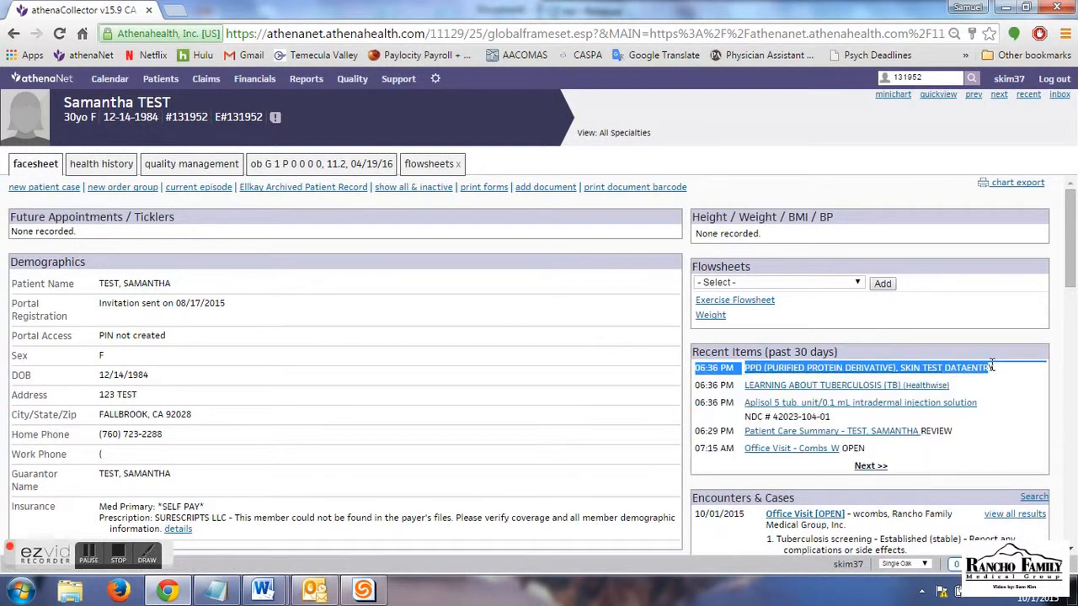
{"action": "scroll", "coordinate": [706, 387], "scroll_direction": "down", "scroll_amount": 3}
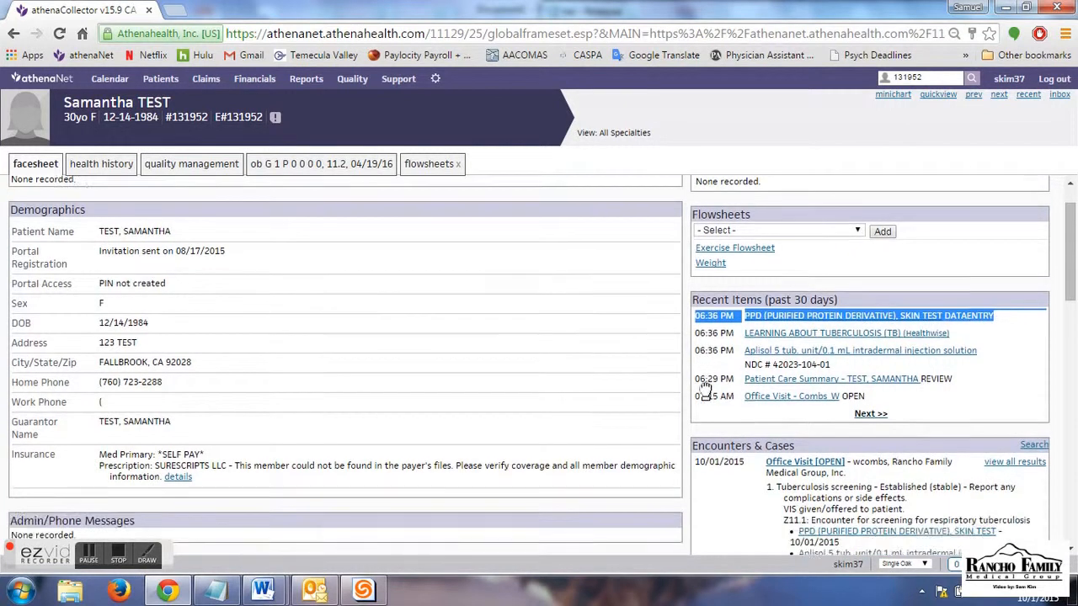
{"action": "scroll", "coordinate": [705, 391], "scroll_direction": "down", "scroll_amount": 2}
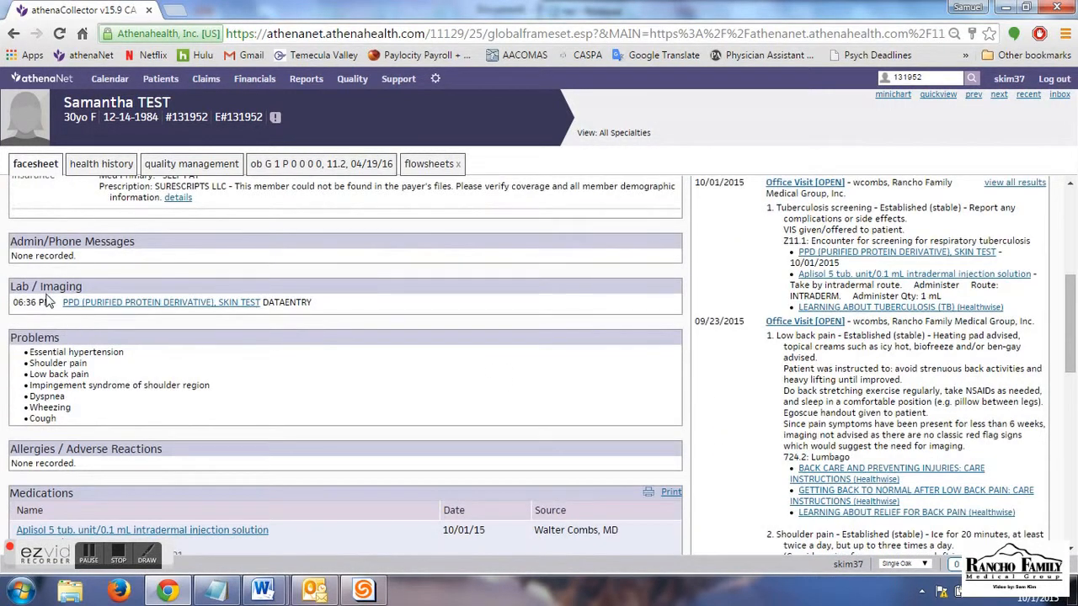
{"action": "left_click_drag", "start_coordinate": [14, 302], "coordinate": [316, 302]}
{"action": "left_click", "coordinate": [316, 308]}
{"action": "scroll", "coordinate": [317, 308], "scroll_direction": "up", "scroll_amount": 4}
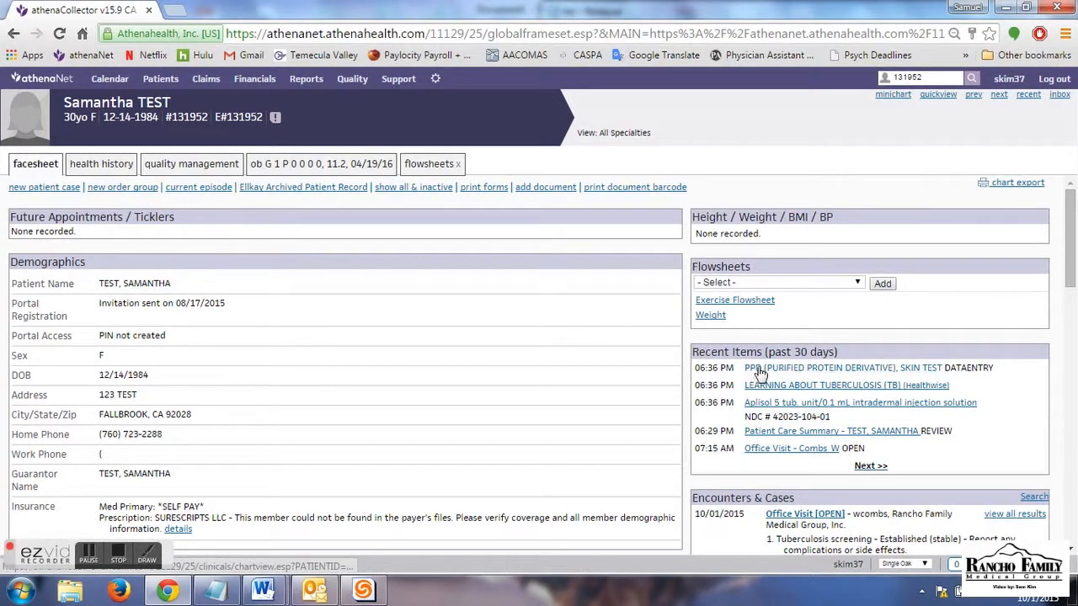
Return from the open office visit to the facesheet and open the PPD skin test result under Recent Items.
{"action": "left_click", "coordinate": [790, 511]}
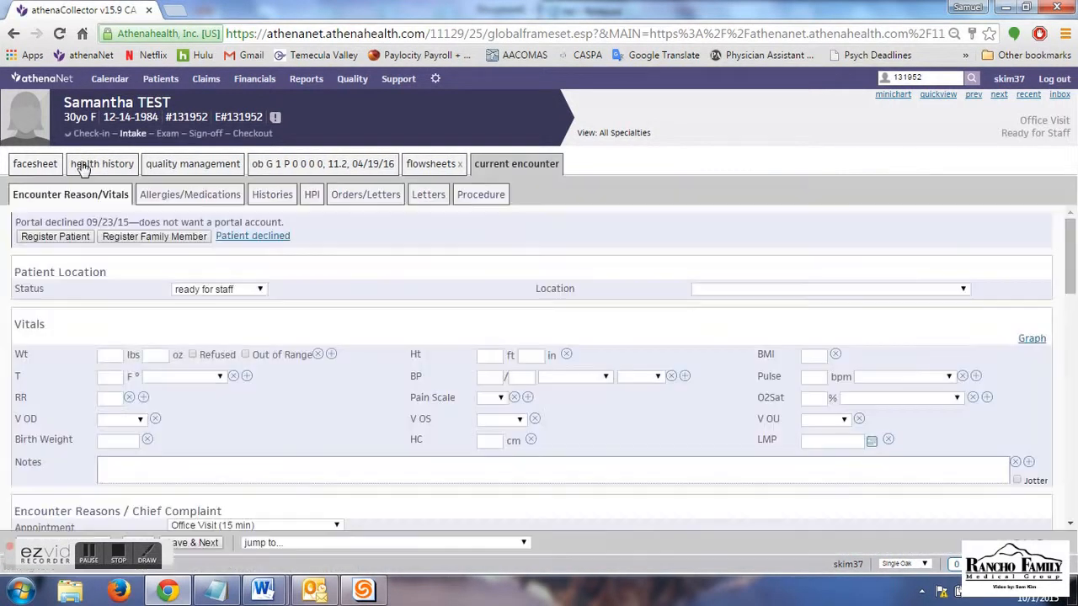
{"action": "left_click", "coordinate": [38, 165]}
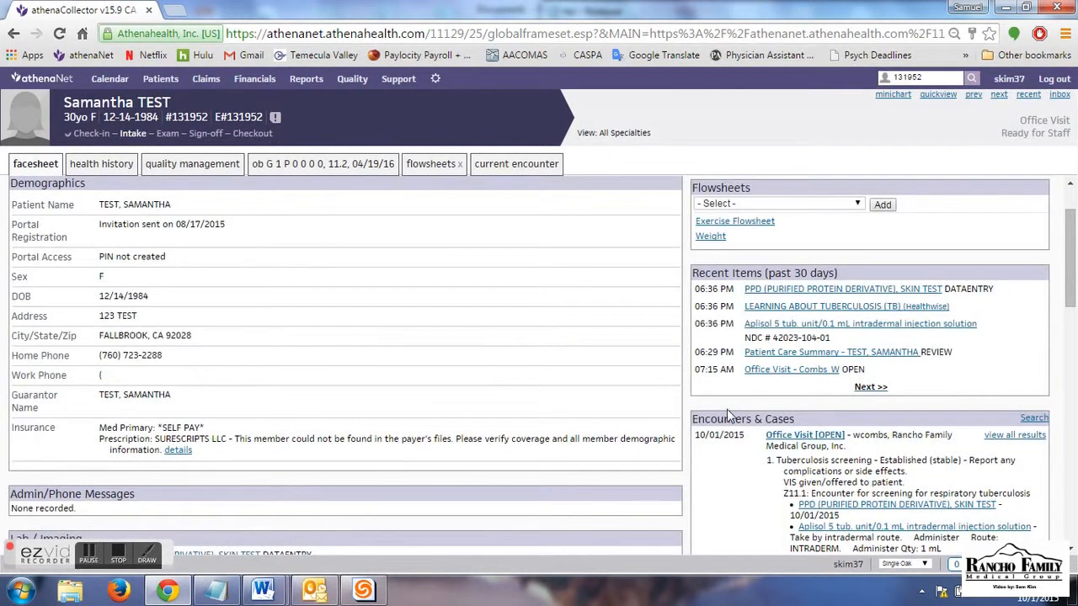
{"action": "left_click", "coordinate": [762, 290]}
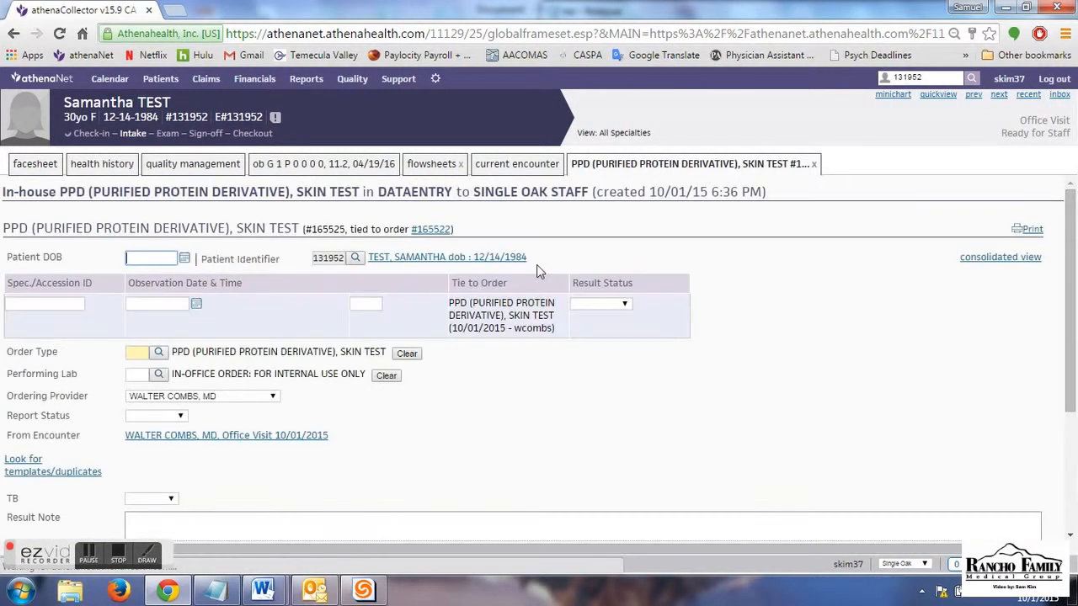
Set the PPD result's observation date to 10/03/2015 and the time to 06:38, accepting the future date.
{"action": "left_click", "coordinate": [143, 308]}
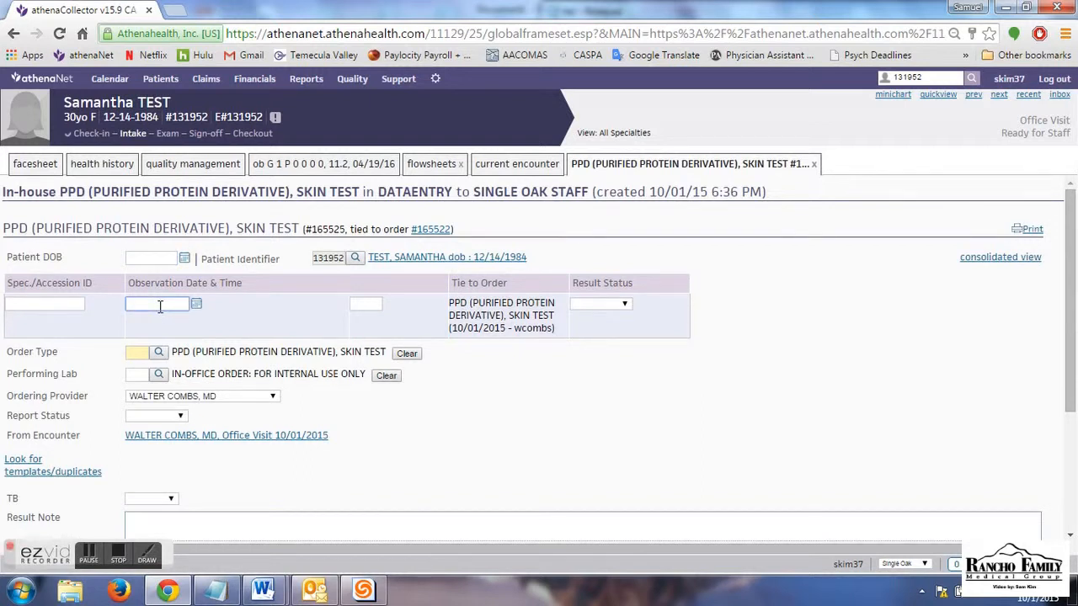
{"action": "type", "text": "10/01/2015"}
{"action": "key", "text": "Tab"}
{"action": "left_click", "coordinate": [144, 302]}
{"action": "type", "text": "3"}
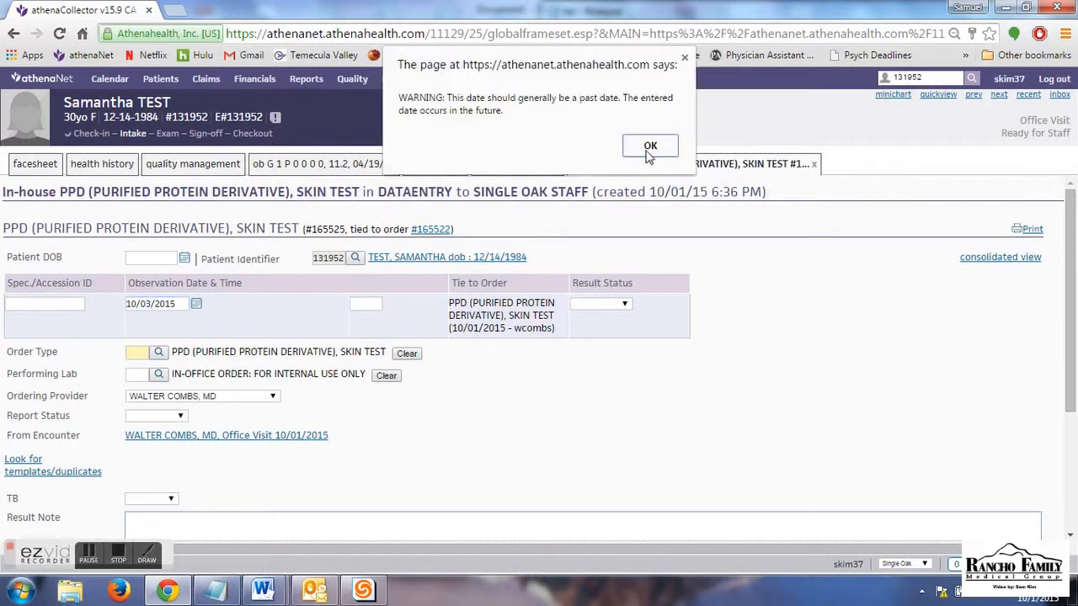
{"action": "left_click", "coordinate": [649, 147]}
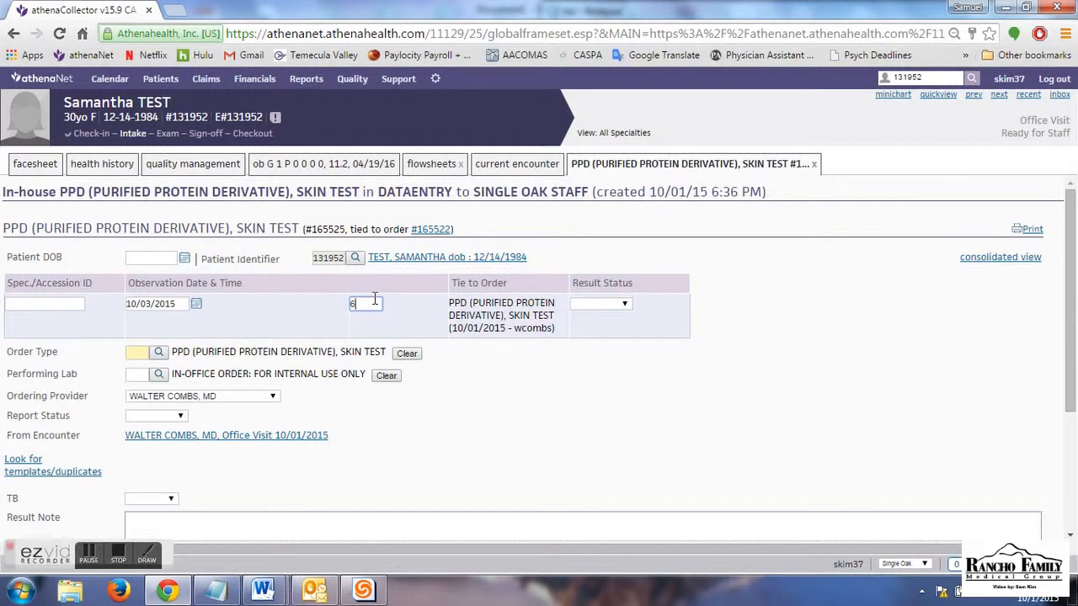
{"action": "key", "text": "Tab"}
{"action": "type", "text": "pm"}
Check the order type and performing lab entered for the PPD skin test result.
{"action": "left_click_drag", "start_coordinate": [29, 352], "coordinate": [70, 355]}
{"action": "left_click_drag", "start_coordinate": [174, 351], "coordinate": [266, 354]}
{"action": "left_click_drag", "start_coordinate": [5, 373], "coordinate": [374, 376]}
Set the TB result to Negative and enter the result note "10/01/2015" followed by "Read on 10/03/2015 at 6:38pm." on a second line.
{"action": "scroll", "coordinate": [396, 436], "scroll_direction": "down", "scroll_amount": 1}
{"action": "scroll", "coordinate": [396, 436], "scroll_direction": "down", "scroll_amount": 1}
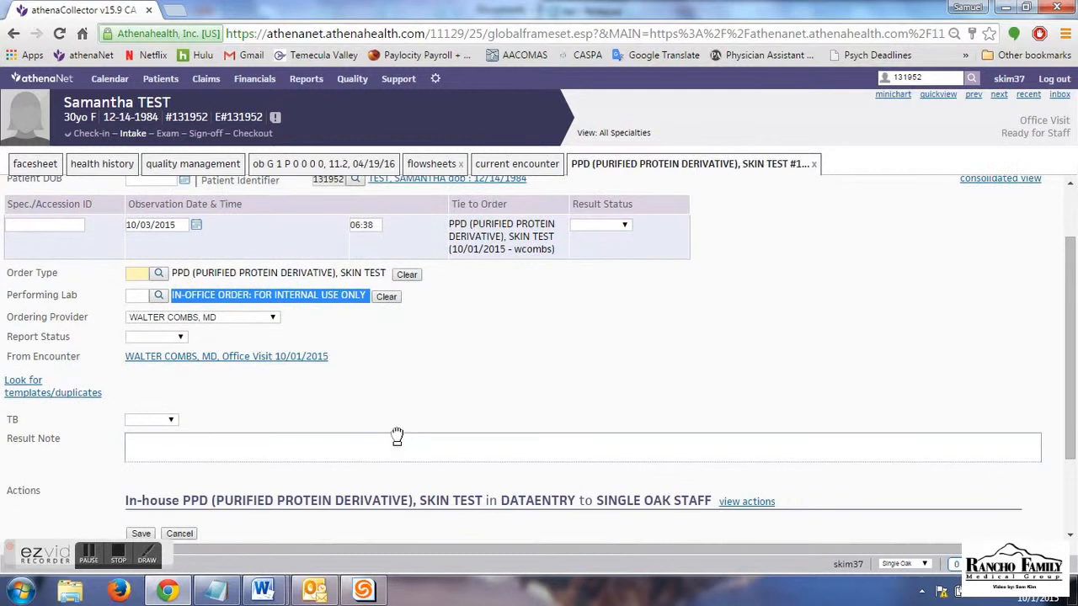
{"action": "left_click_drag", "start_coordinate": [6, 419], "coordinate": [11, 421]}
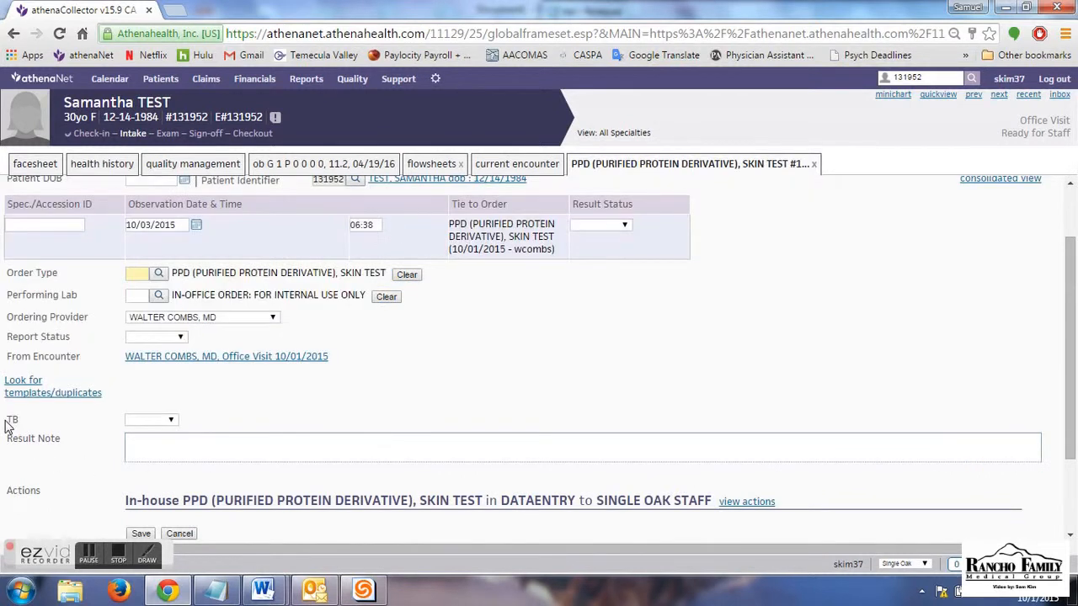
{"action": "left_click", "coordinate": [137, 421]}
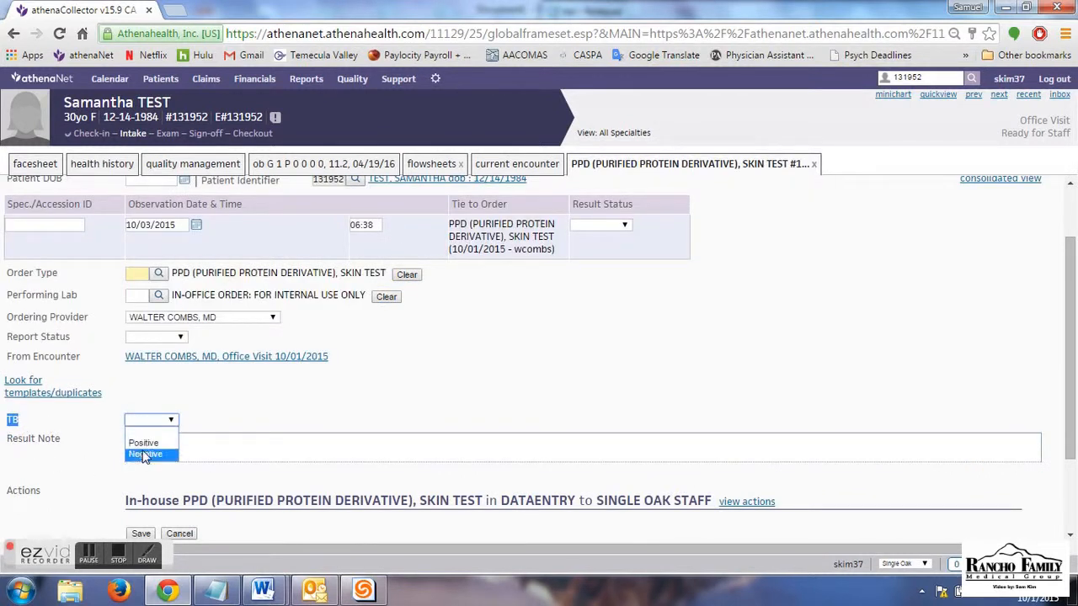
{"action": "left_click", "coordinate": [145, 454]}
{"action": "left_click", "coordinate": [175, 447]}
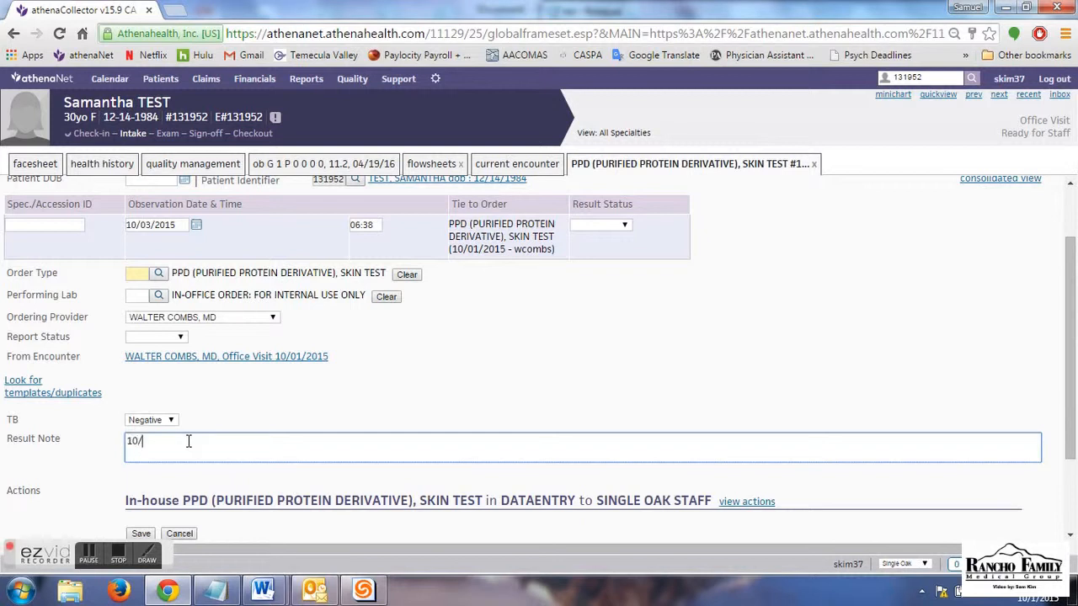
{"action": "type", "text": "10/01/2015"}
{"action": "key", "text": "Return"}
{"action": "type", "text": "Read on 10/03/2015 at 6:38pm"}
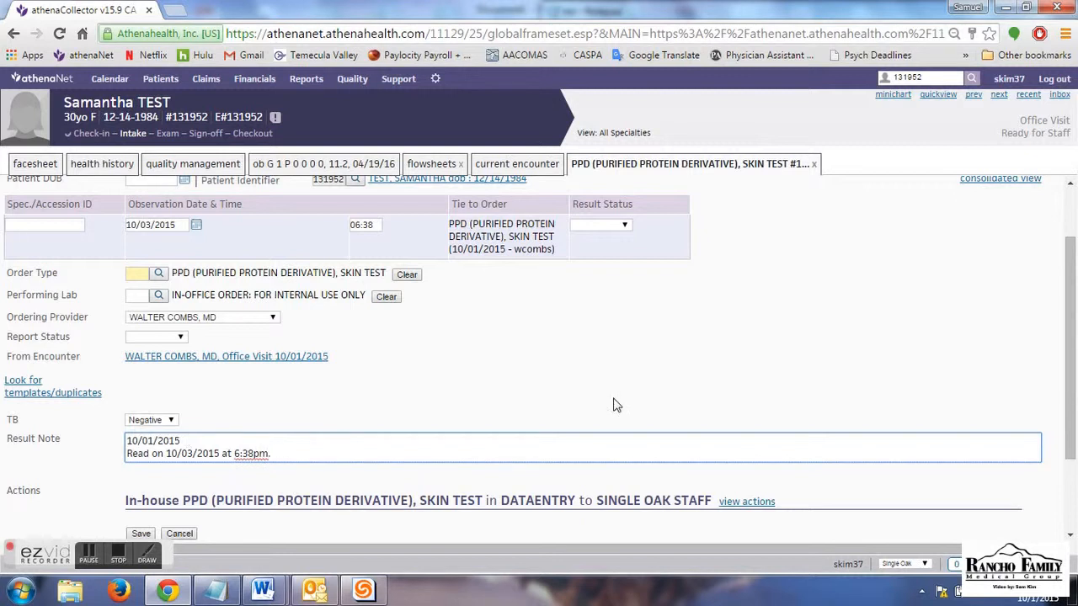
Show the available actions for the PPD result and save it as Data Entry Completed.
{"action": "scroll", "coordinate": [437, 392], "scroll_direction": "down", "scroll_amount": 1}
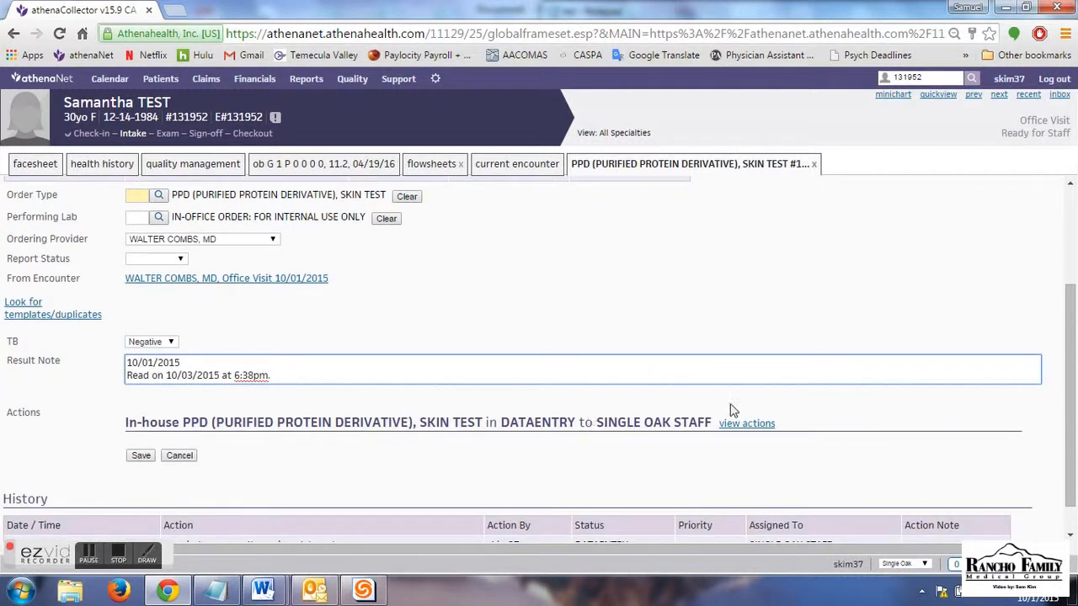
{"action": "left_click", "coordinate": [738, 424]}
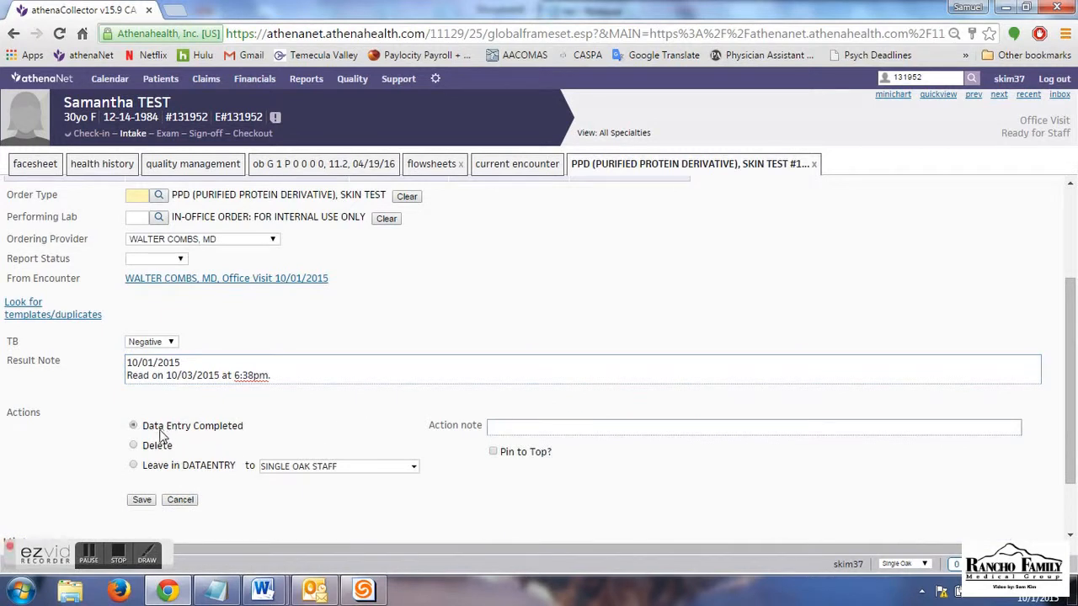
{"action": "left_click", "coordinate": [145, 503]}
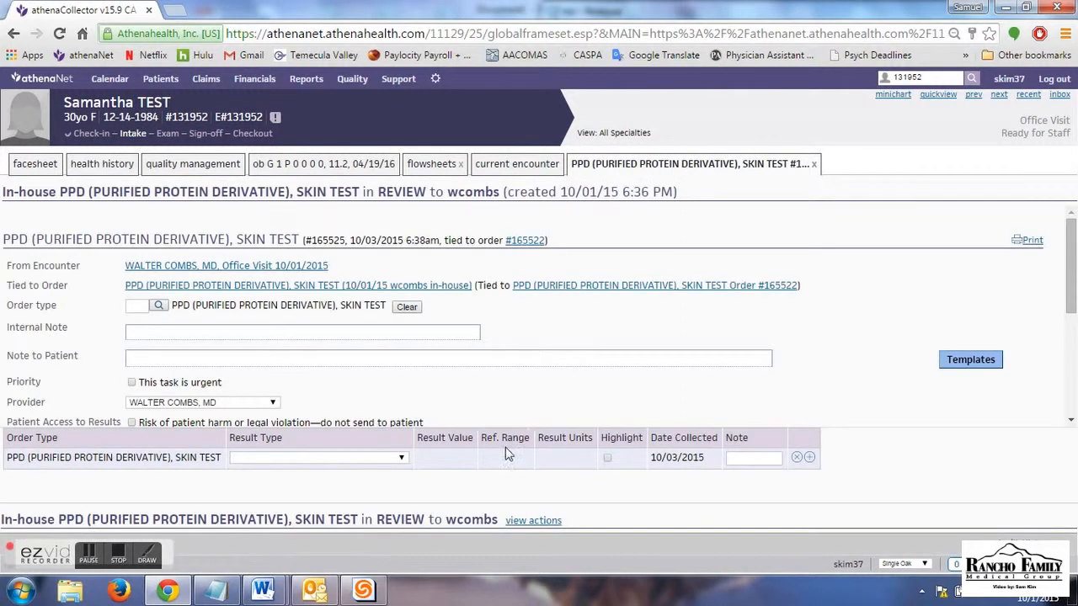
Check the PPD result's review assignment and recorded values, then set its action to Close and save.
{"action": "left_click_drag", "start_coordinate": [372, 519], "coordinate": [494, 521]}
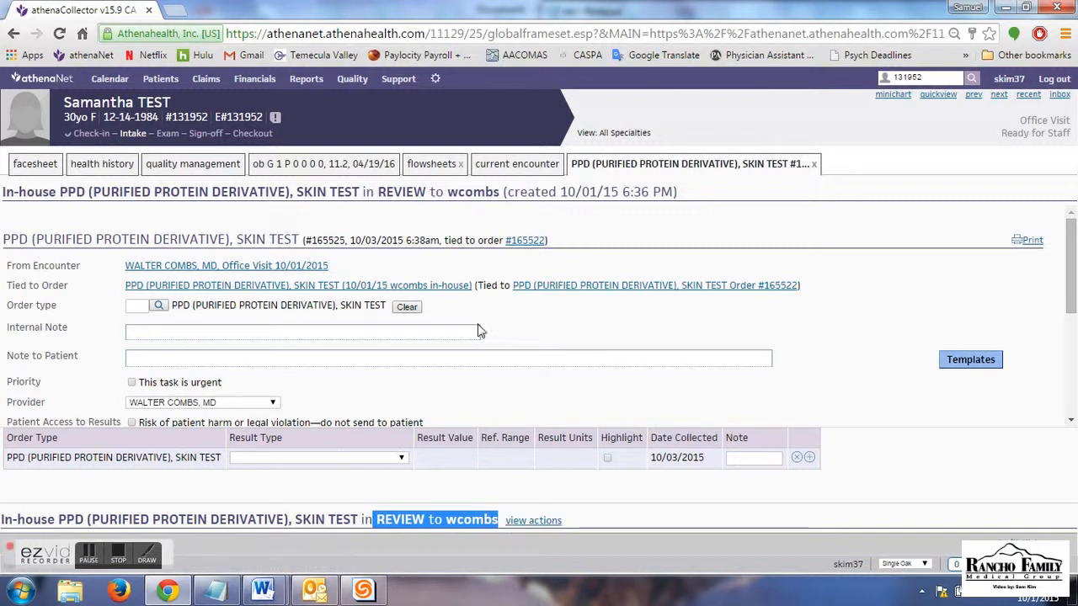
{"action": "scroll", "coordinate": [488, 376], "scroll_direction": "down", "scroll_amount": 2}
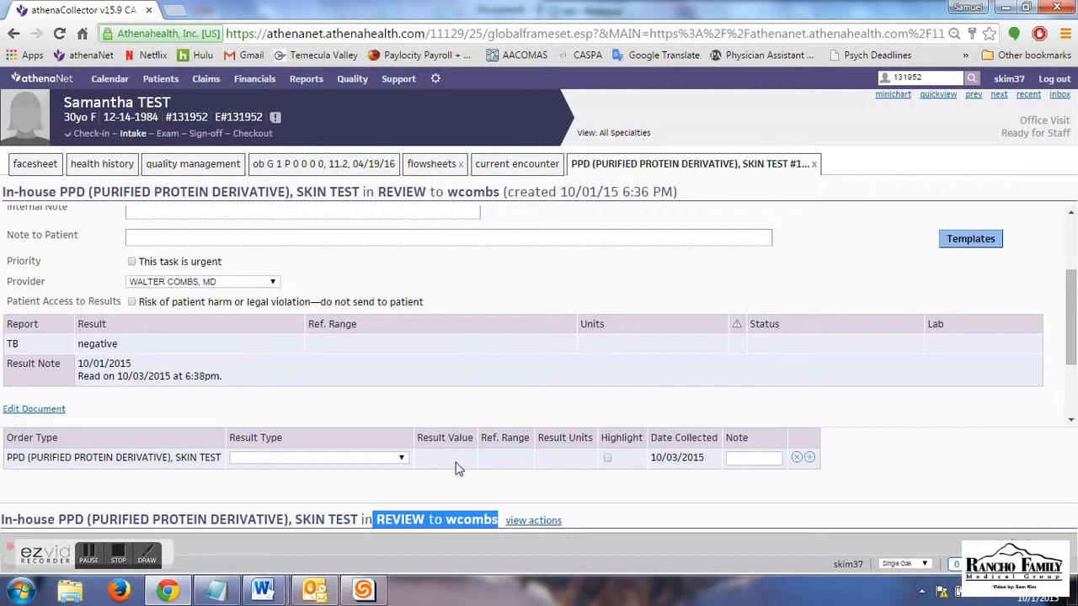
{"action": "left_click", "coordinate": [519, 520]}
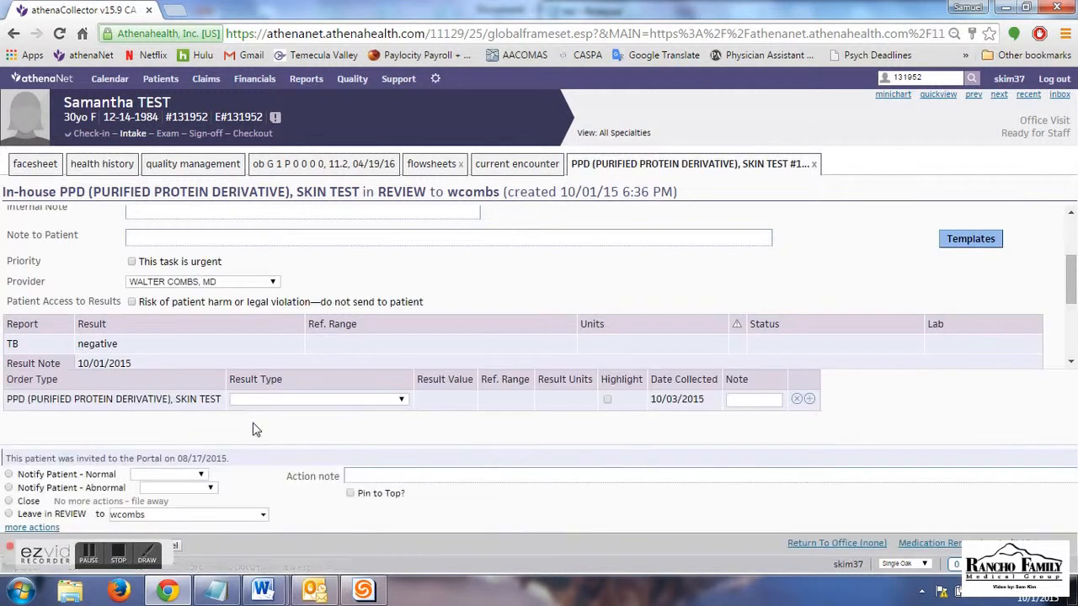
{"action": "left_click", "coordinate": [9, 502]}
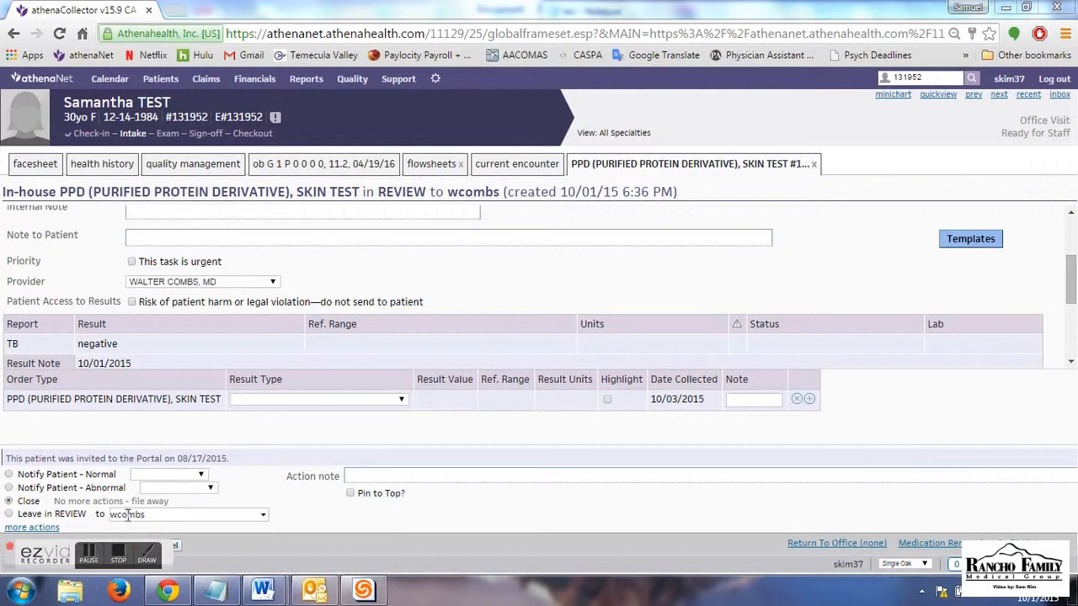
{"action": "left_click_drag", "start_coordinate": [150, 539], "coordinate": [450, 539]}
{"action": "left_click", "coordinate": [30, 546]}
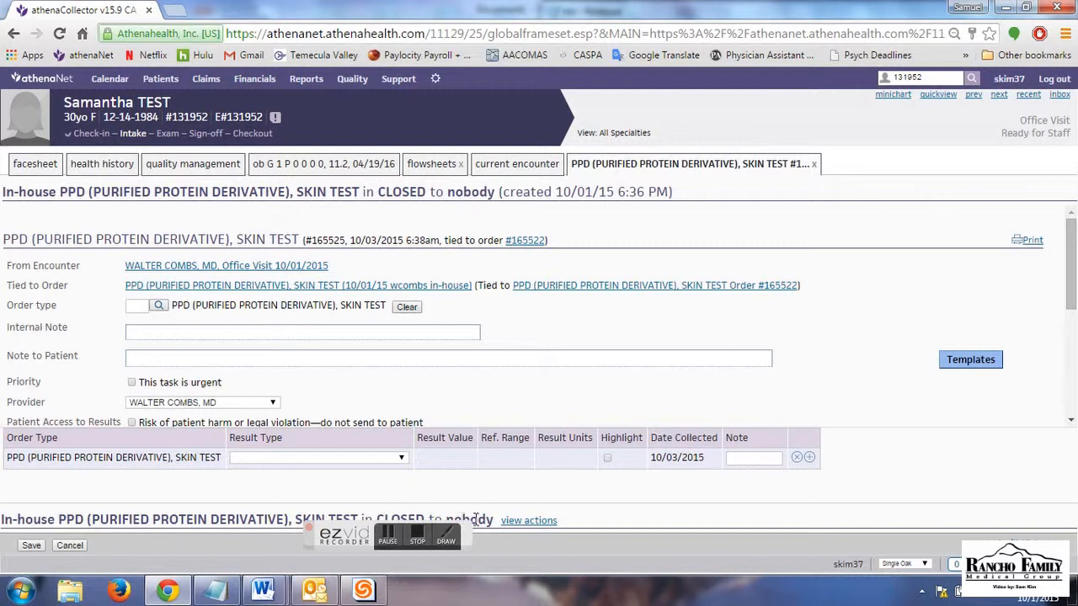
Close the PPD result document and reload the patient's facesheet using the patient number.
{"action": "left_click", "coordinate": [813, 163]}
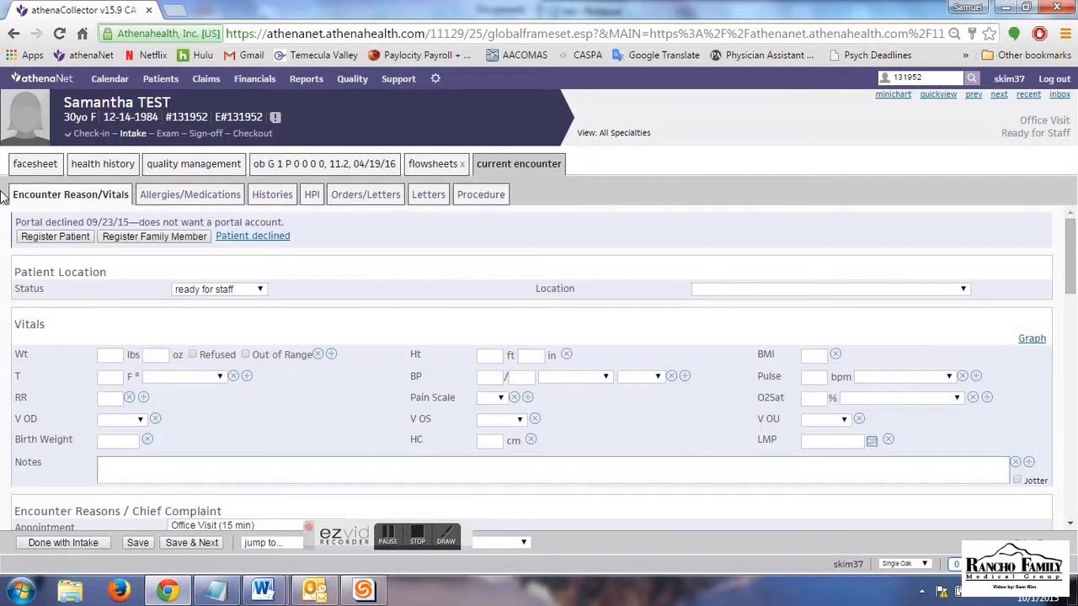
{"action": "left_click", "coordinate": [27, 167]}
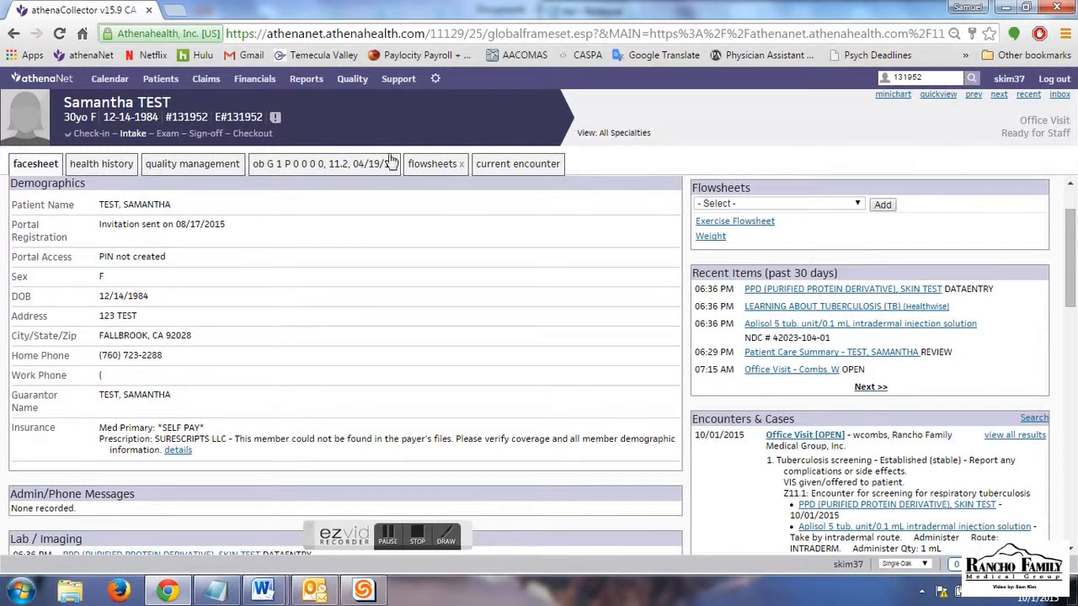
{"action": "left_click", "coordinate": [973, 80]}
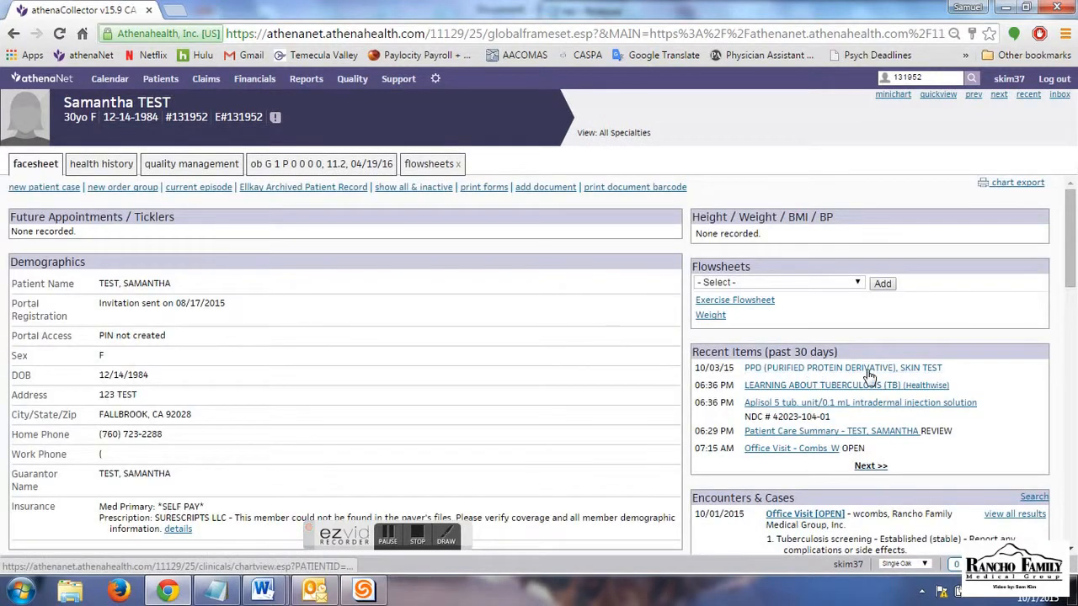
Check the closed PPD skin test entry in the facesheet's Recent Items and look through the sections below.
{"action": "left_click_drag", "start_coordinate": [958, 367], "coordinate": [747, 379]}
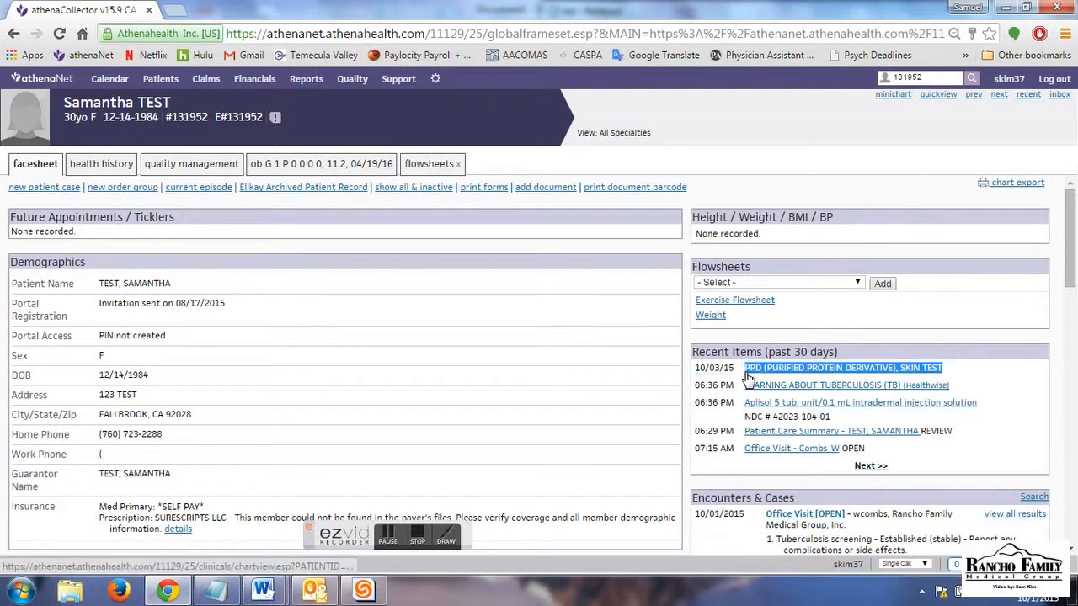
{"action": "left_click", "coordinate": [613, 367]}
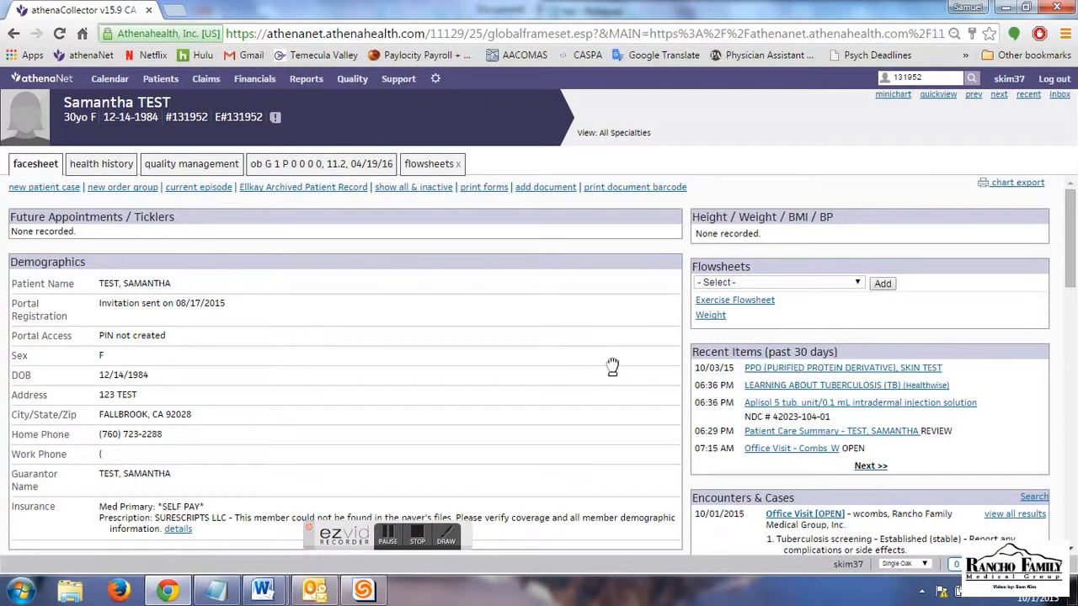
{"action": "scroll", "coordinate": [612, 367], "scroll_direction": "down", "scroll_amount": 3}
{"action": "scroll", "coordinate": [612, 367], "scroll_direction": "down", "scroll_amount": 3}
{"action": "scroll", "coordinate": [612, 367], "scroll_direction": "up", "scroll_amount": 4}
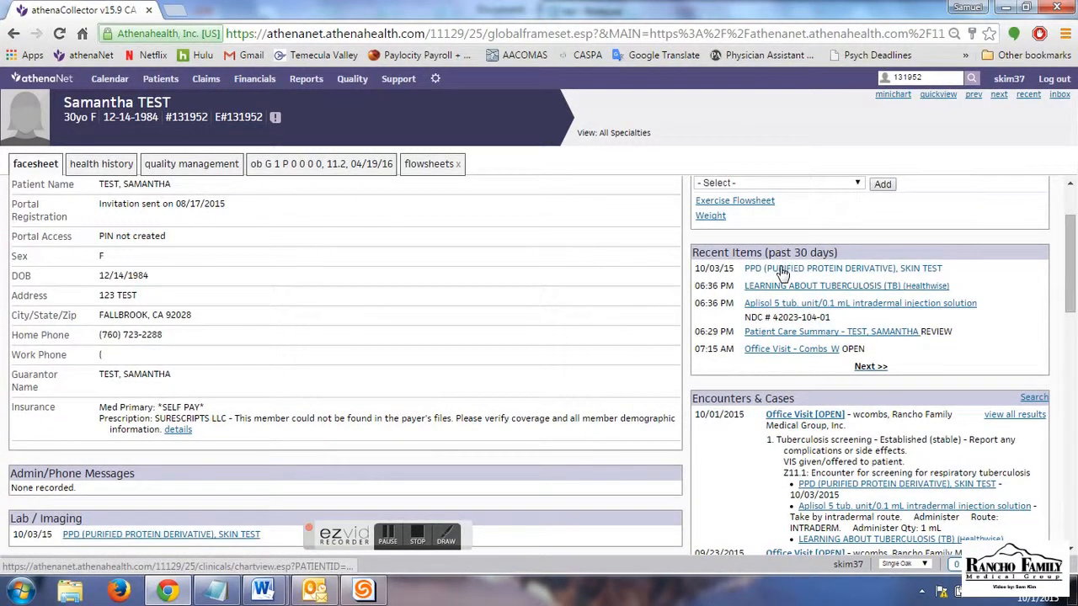
Open the PPD skin test from Recent Items, generate its printable report, and check the TB result and result note.
{"action": "left_click", "coordinate": [781, 269]}
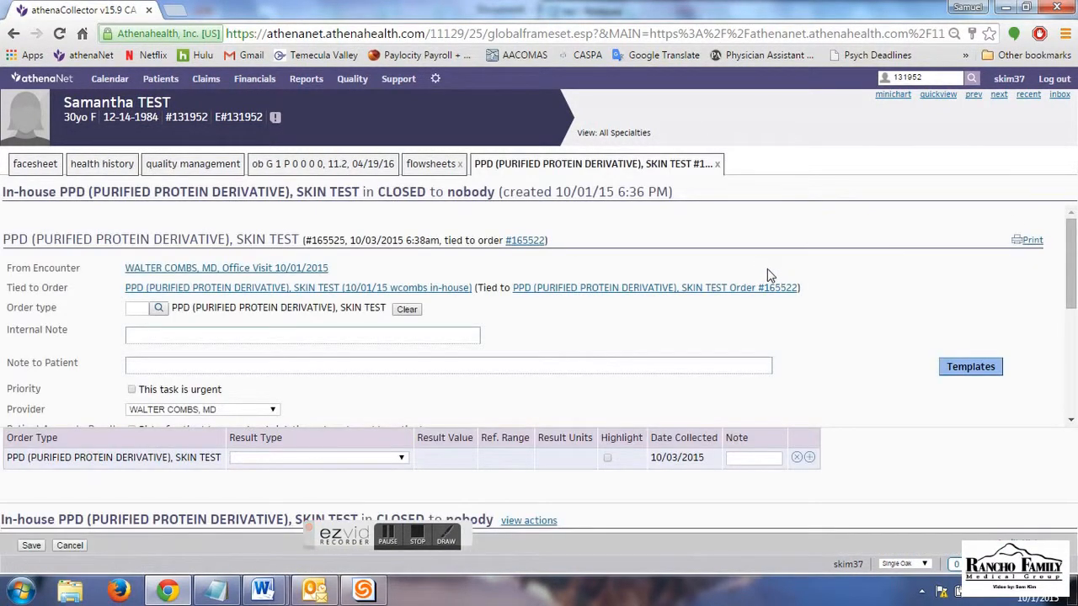
{"action": "left_click", "coordinate": [1030, 240]}
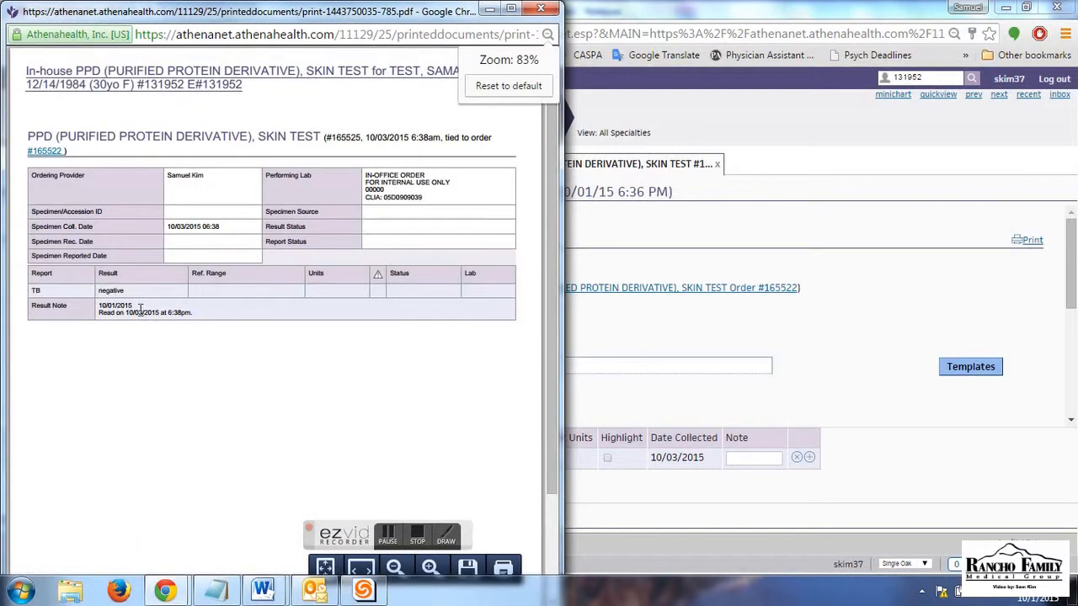
{"action": "left_click_drag", "start_coordinate": [40, 306], "coordinate": [192, 313]}
{"action": "left_click", "coordinate": [193, 312]}
{"action": "left_click_drag", "start_coordinate": [121, 315], "coordinate": [99, 305]}
{"action": "left_click", "coordinate": [138, 297]}
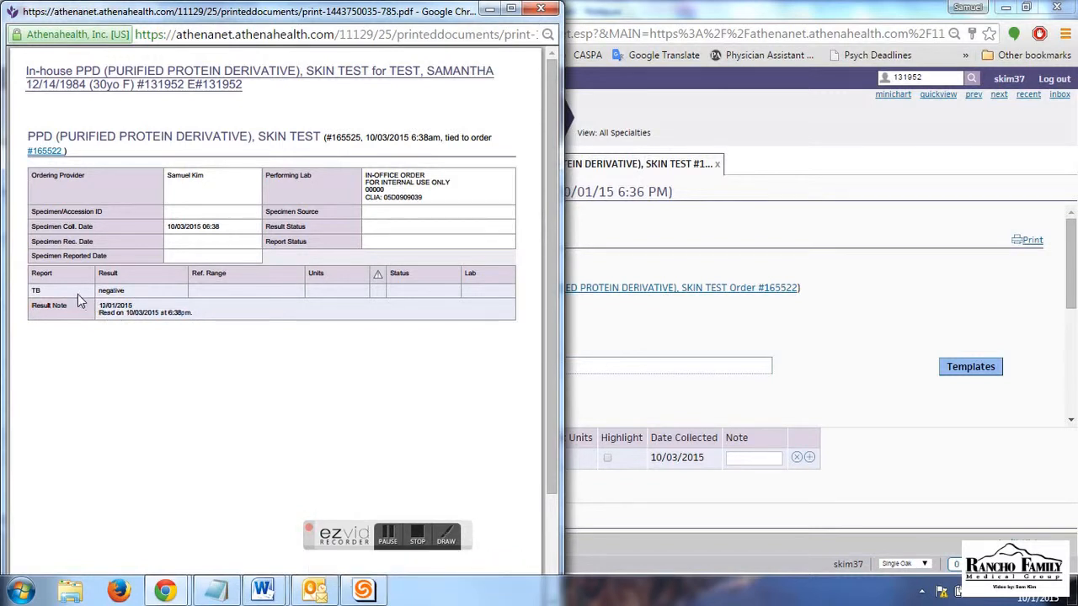